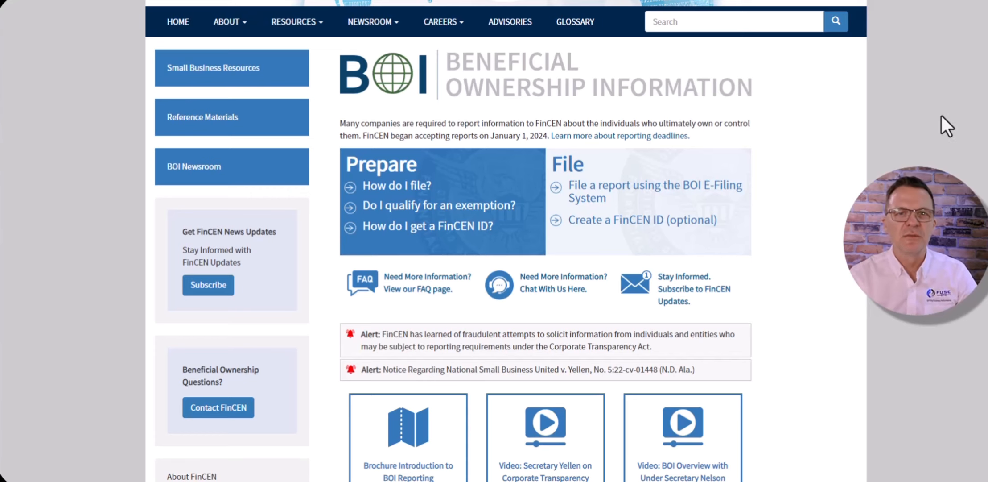
- Scroll through the FinCEN Beneficial Ownership Information page
scroll(944, 120, "up", 3)
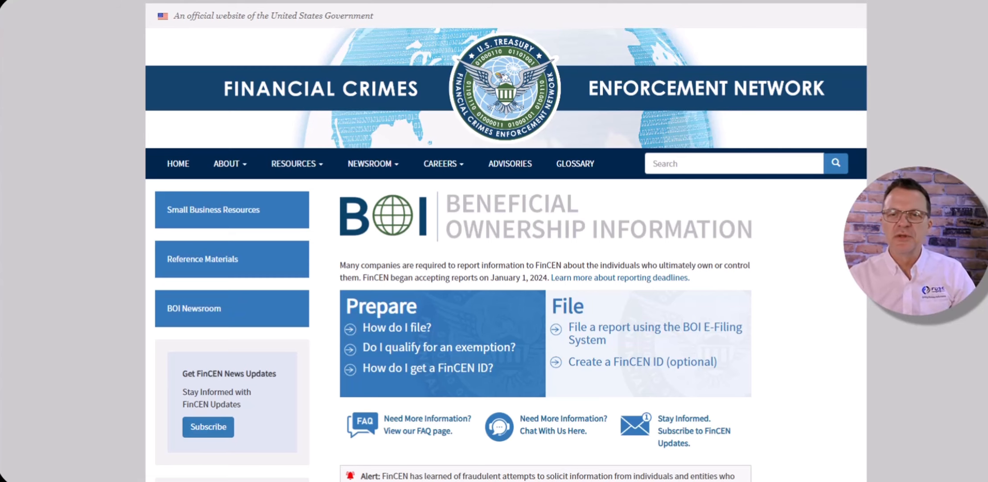
scroll(506, 241, "down", 2)
scroll(506, 241, "down", 5)
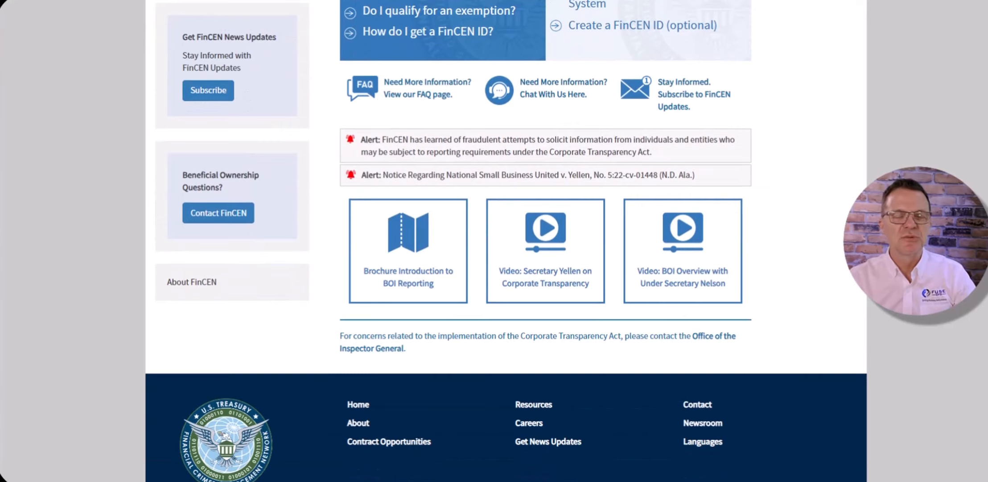
scroll(506, 241, "down", 2)
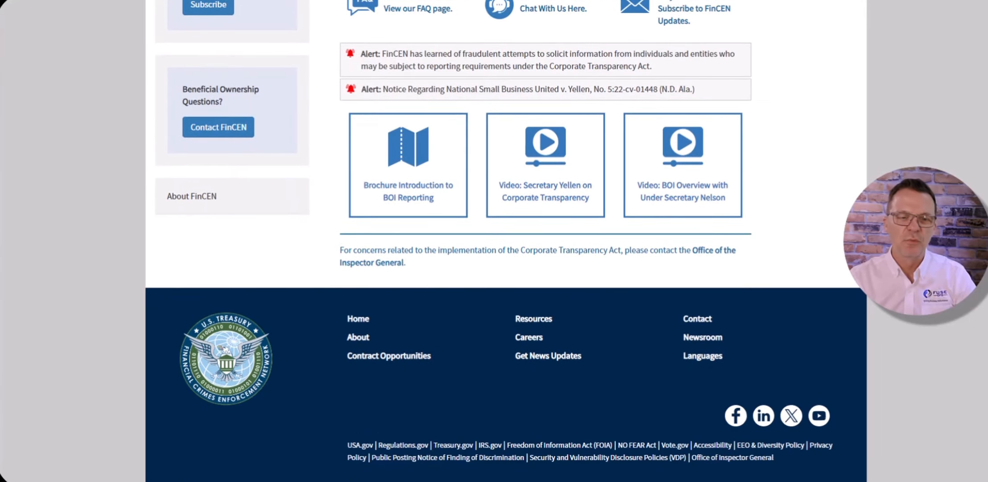
scroll(506, 241, "up", 10)
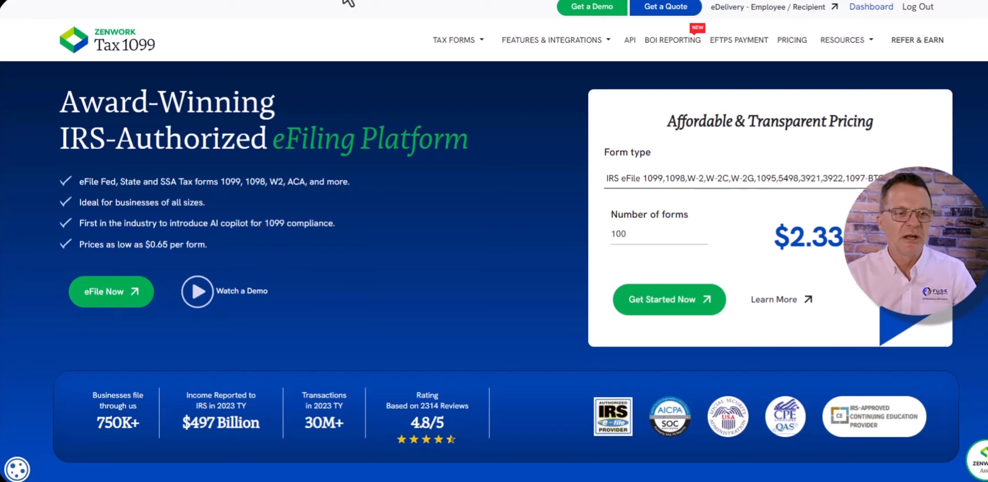
- Open the File BOI page under FinCEN BOI Reporting from the Tax1099 dashboard
mouse_move(575, 33)
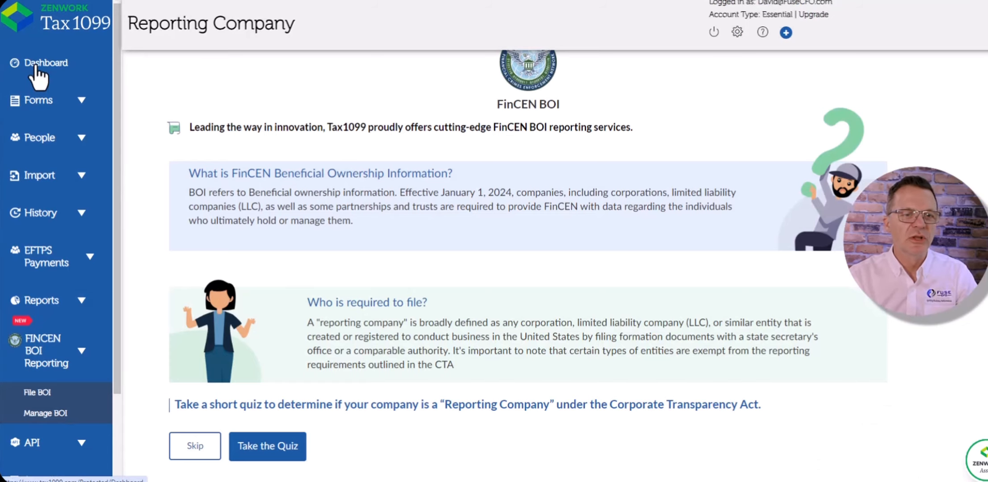
left_click(43, 66)
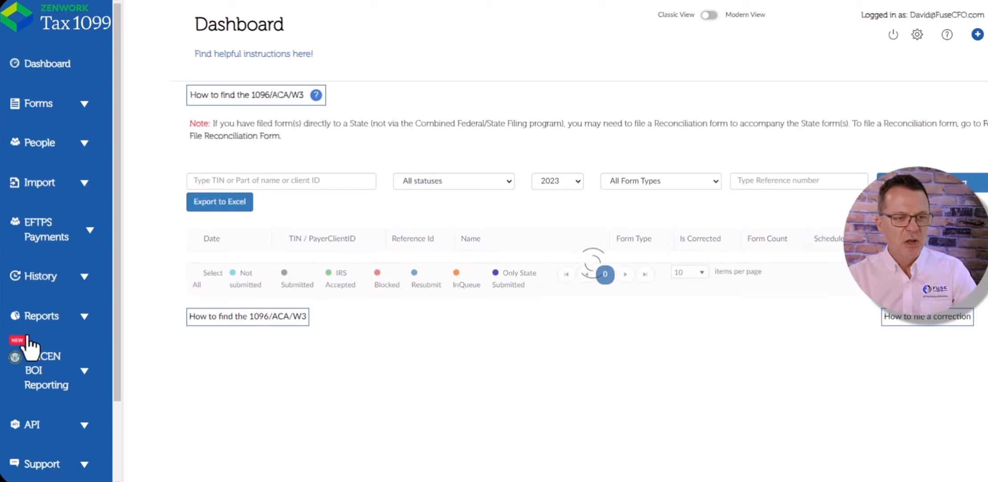
left_click(82, 377)
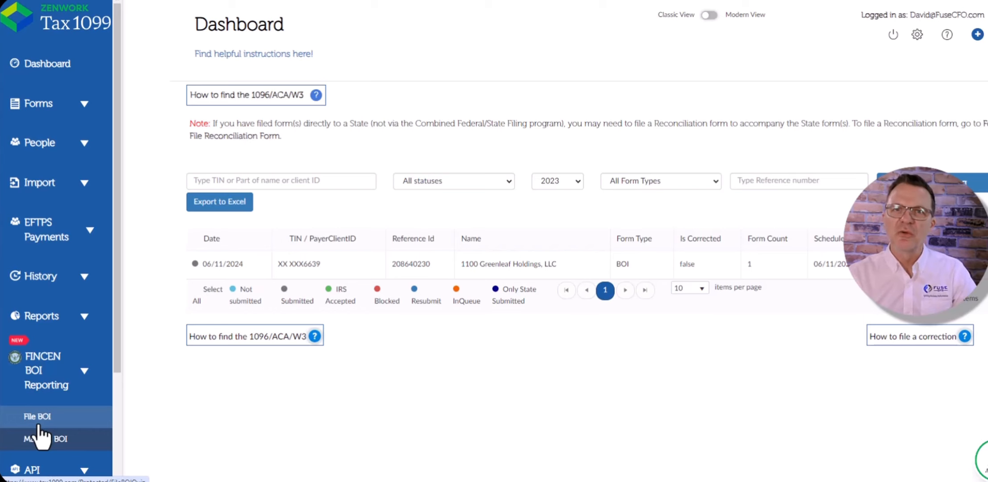
left_click(38, 424)
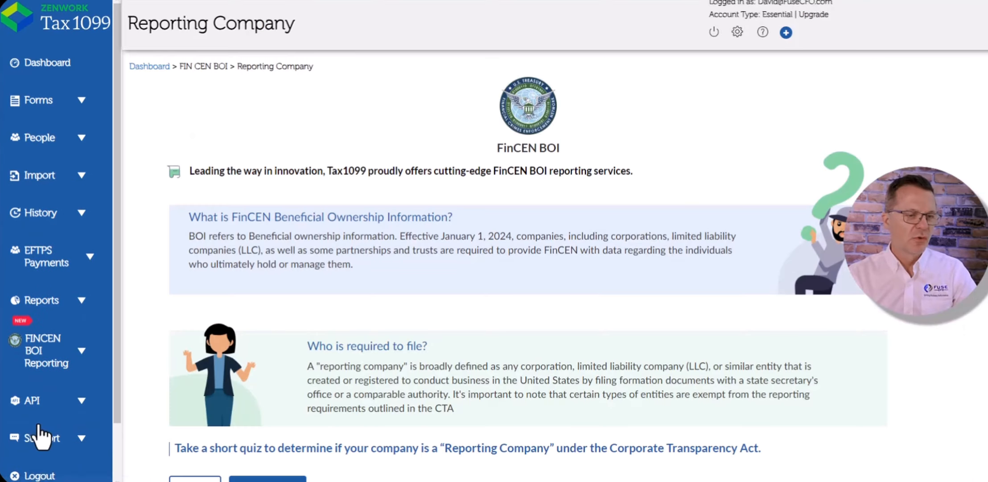
- Skip the reporting-company quiz and start adding a new reporting company
scroll(426, 100, "down", 1)
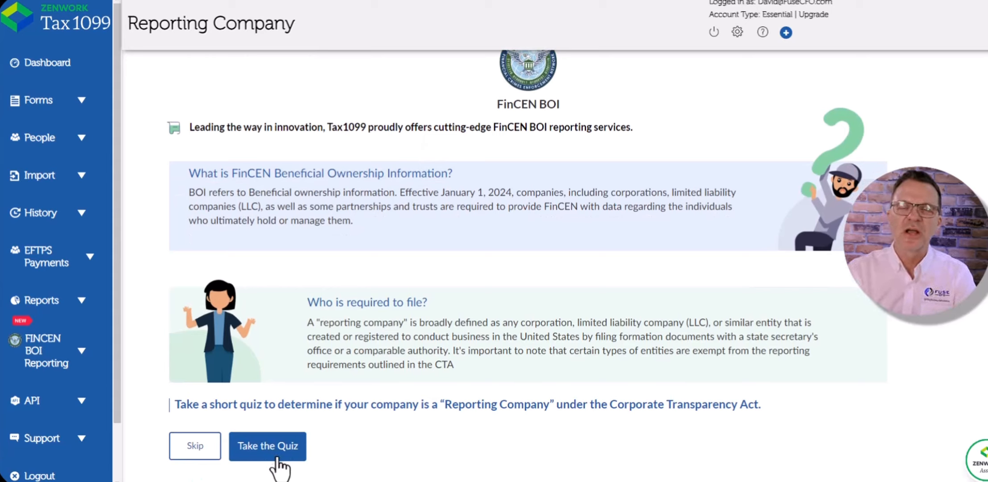
left_click(195, 445)
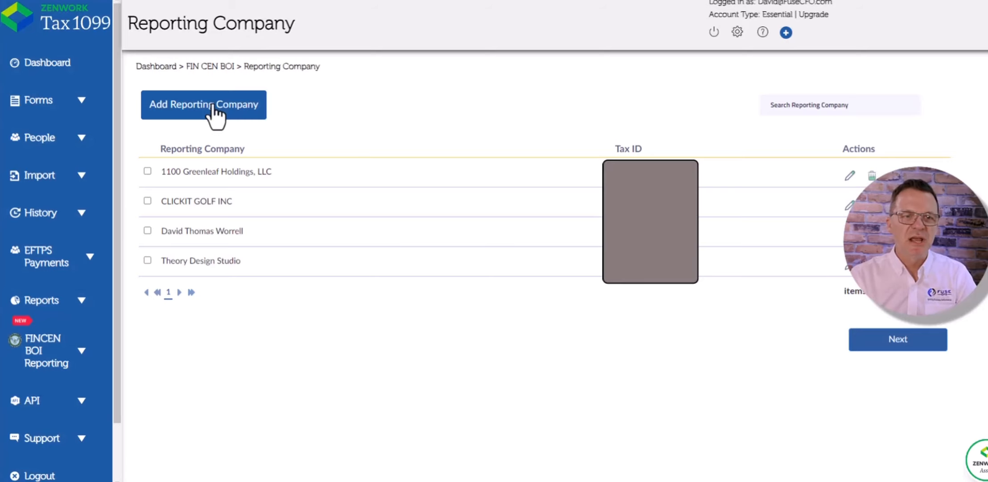
left_click(212, 107)
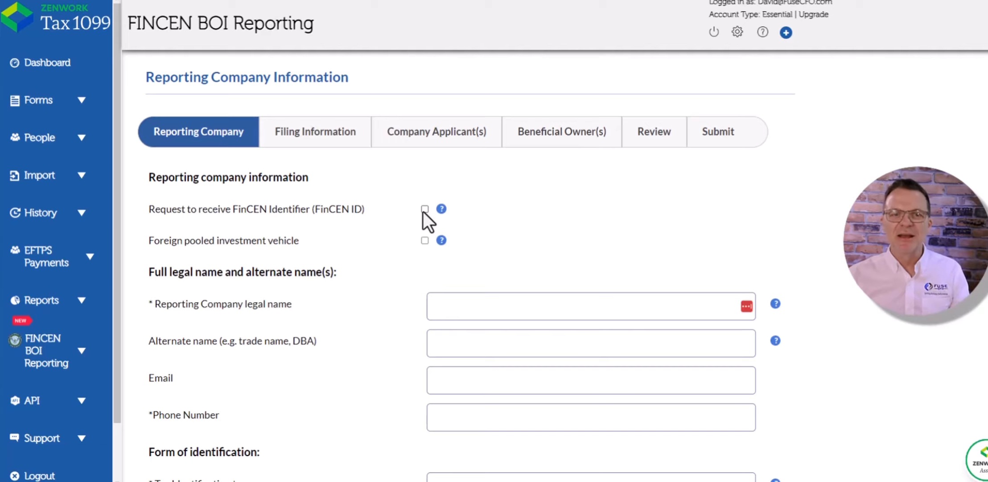
- Enter XOMPany as the reporting company legal name
scroll(453, 208, "down", 3)
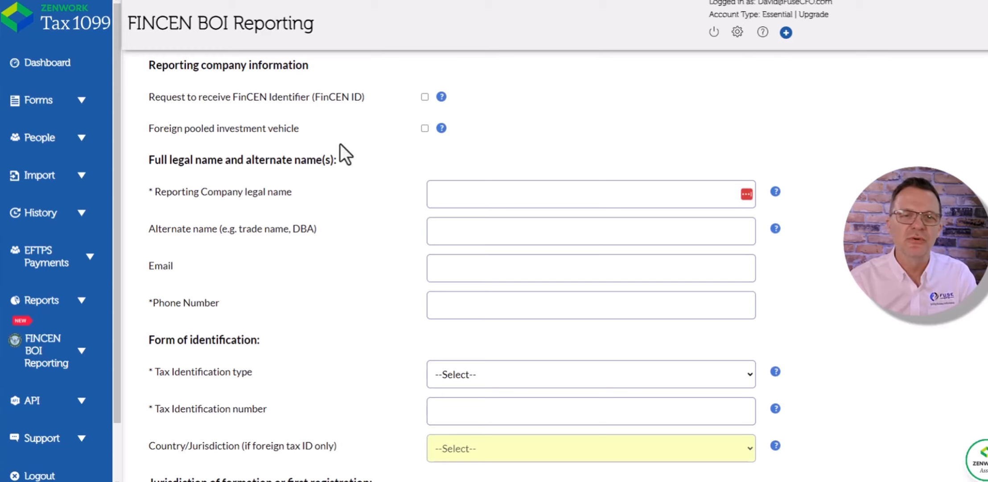
scroll(432, 151, "down", 1)
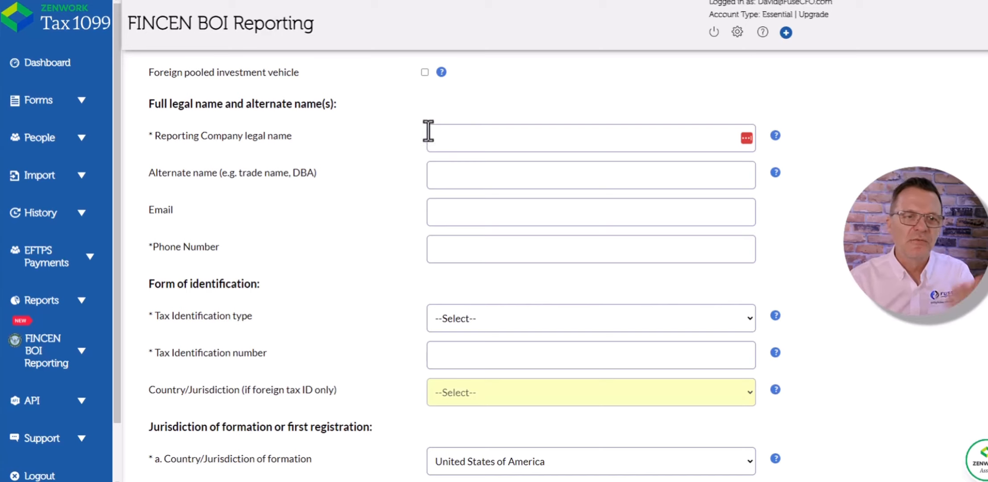
left_click(466, 138)
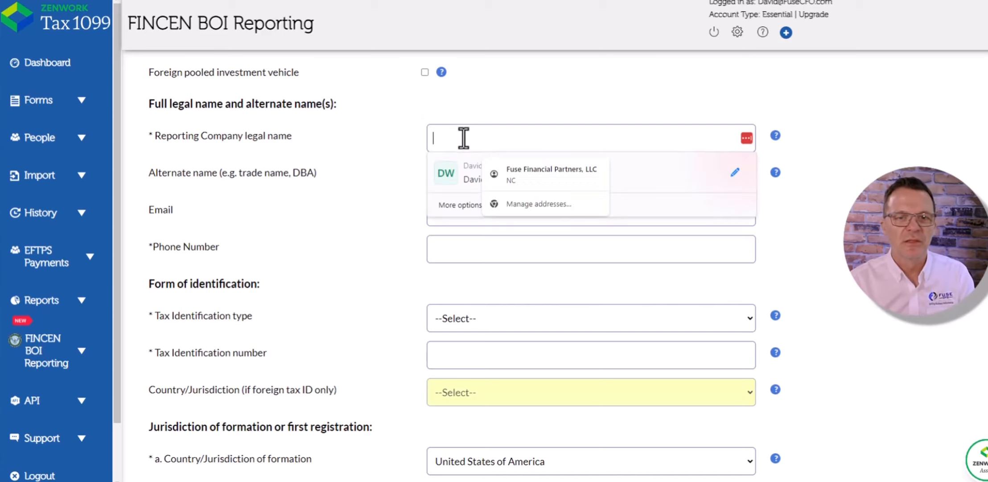
type("XOMP")
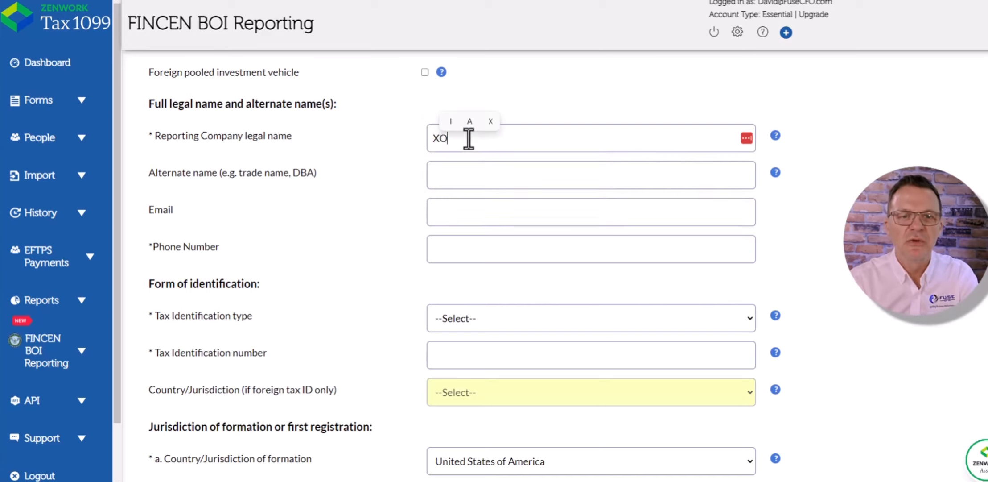
key("Caps_Lock")
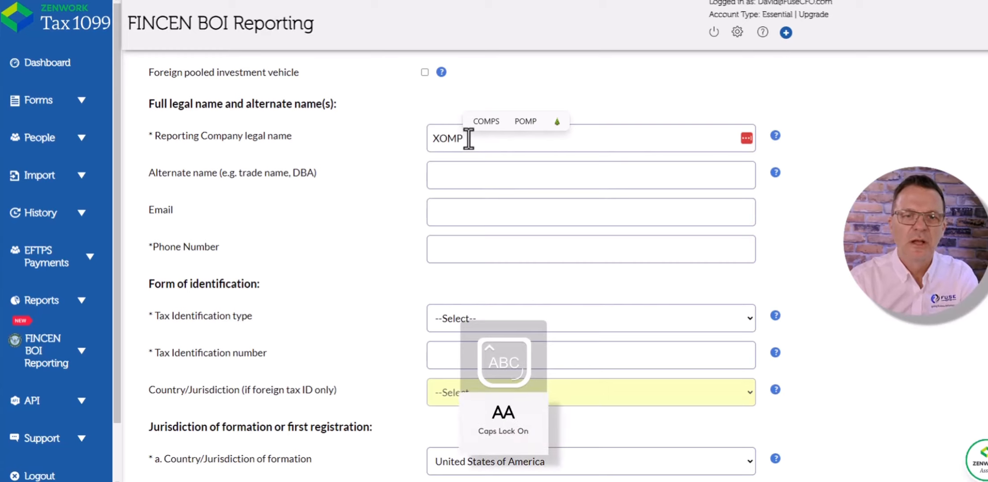
type("any")
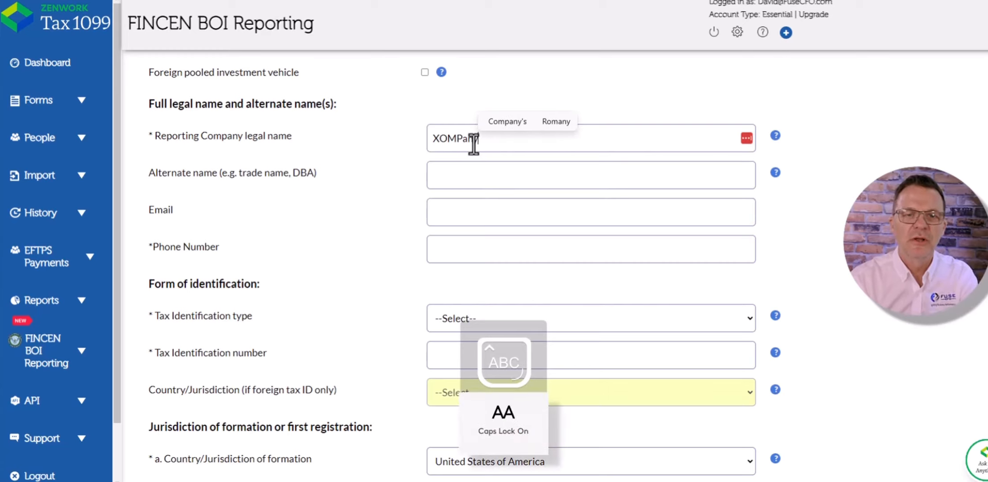
left_click(563, 82)
left_click(568, 183)
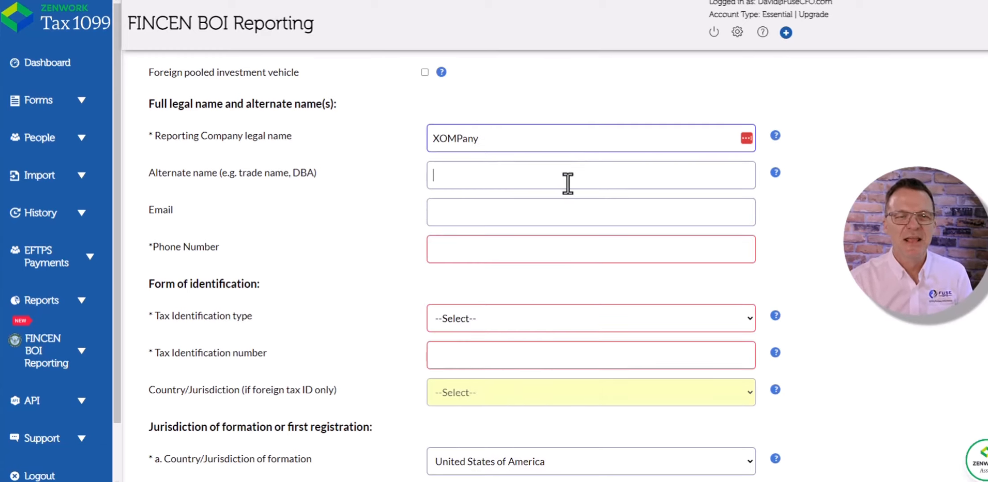
- Autofill the company's email, phone number and state of formation from saved browser data
scroll(568, 184, "down", 2)
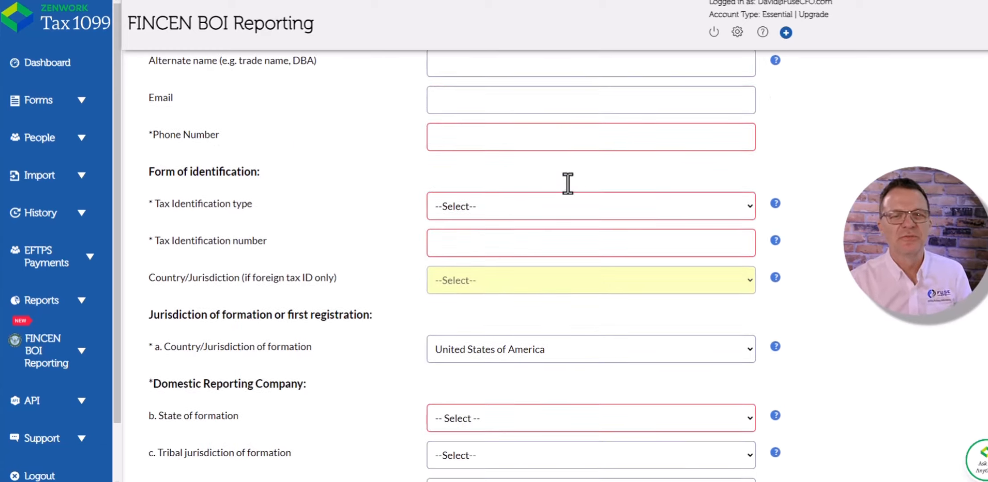
left_click(556, 104)
left_click(568, 139)
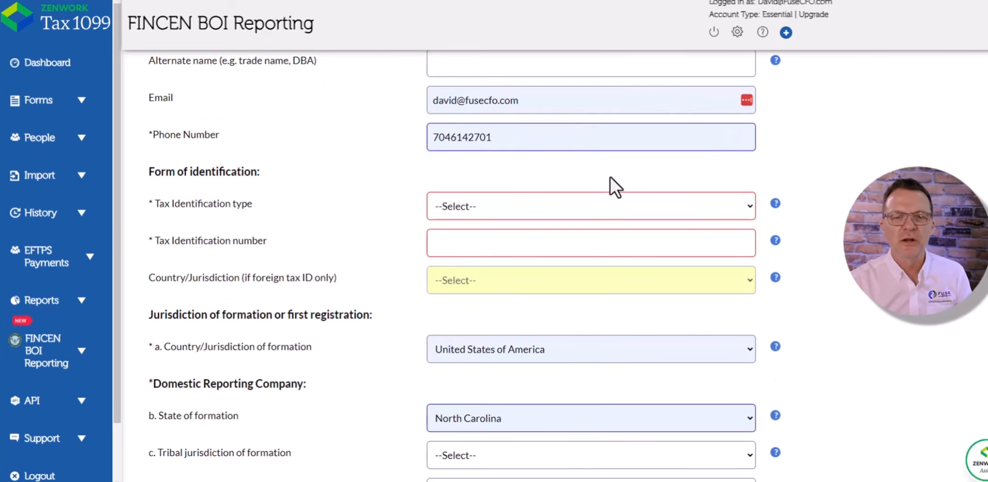
- Set the tax identification type to EIN and enter the company's tax identification number
scroll(611, 176, "down", 3)
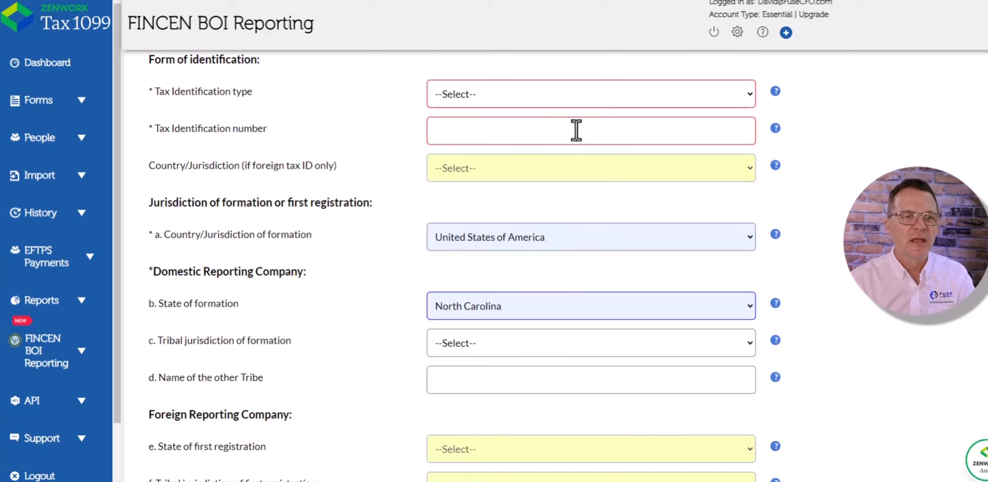
left_click(570, 92)
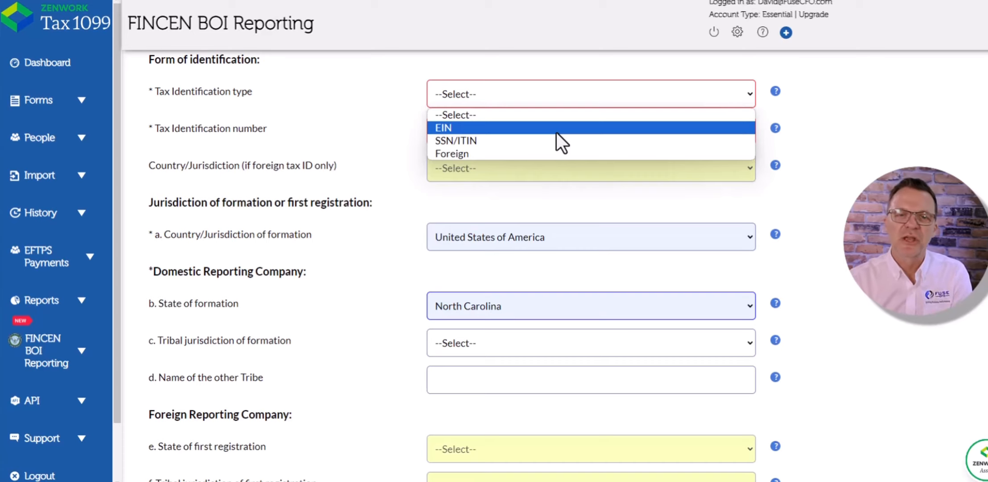
left_click(556, 129)
type("55")
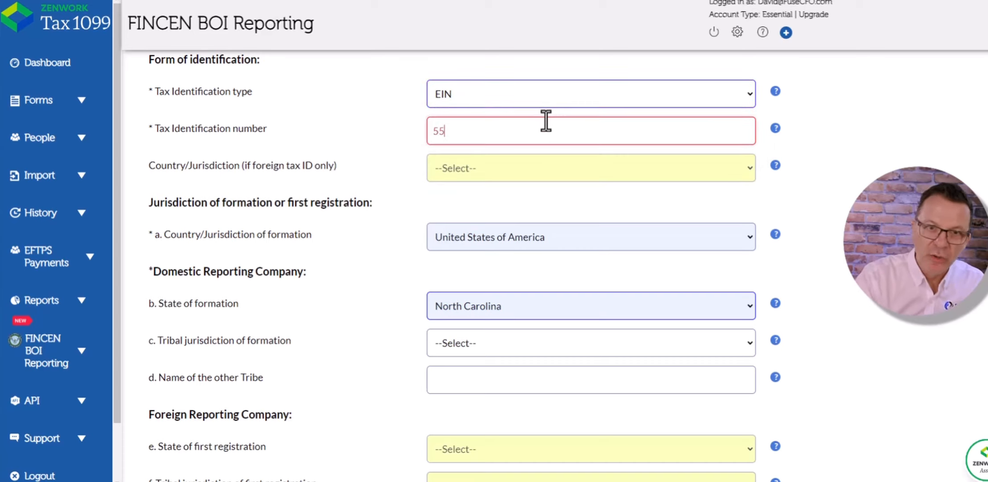
type("55555")
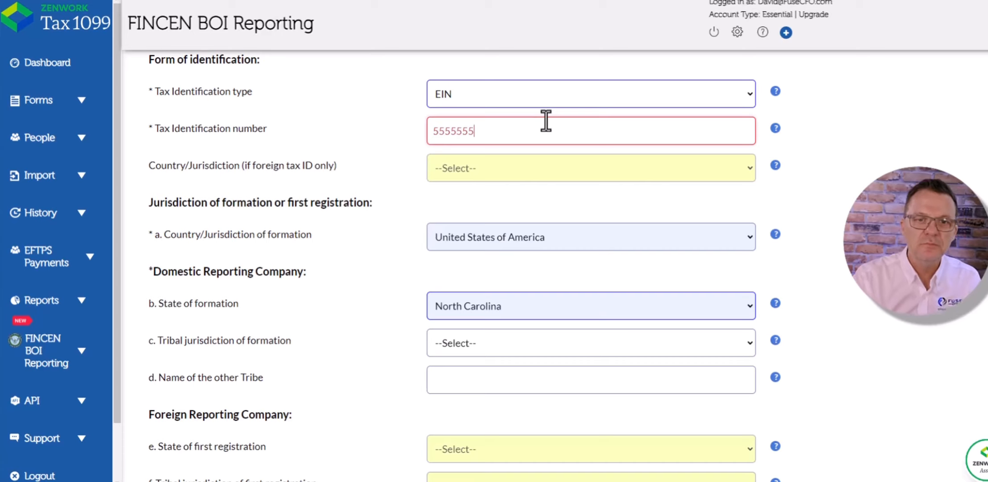
type("12")
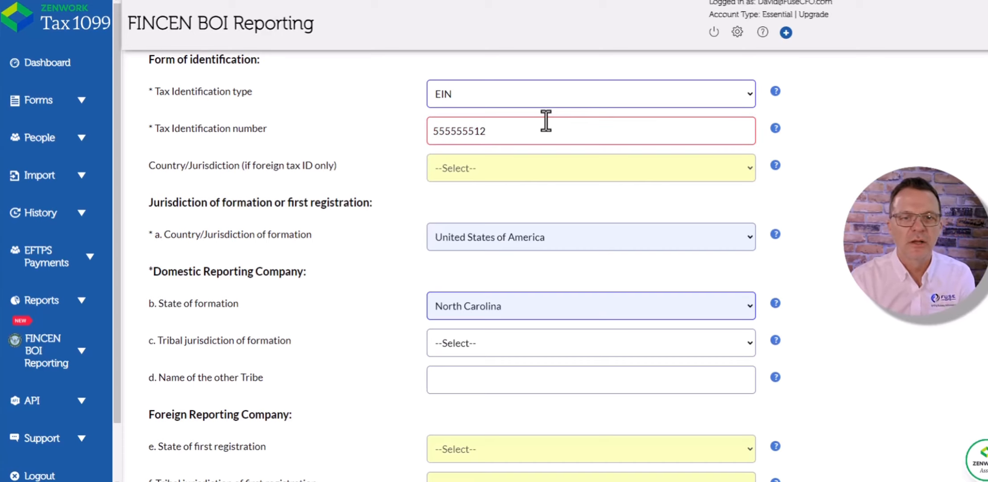
- Autofill the company's current U.S. address from a saved address suggestion
scroll(519, 187, "down", 1)
scroll(518, 186, "down", 2)
scroll(519, 185, "up", 3)
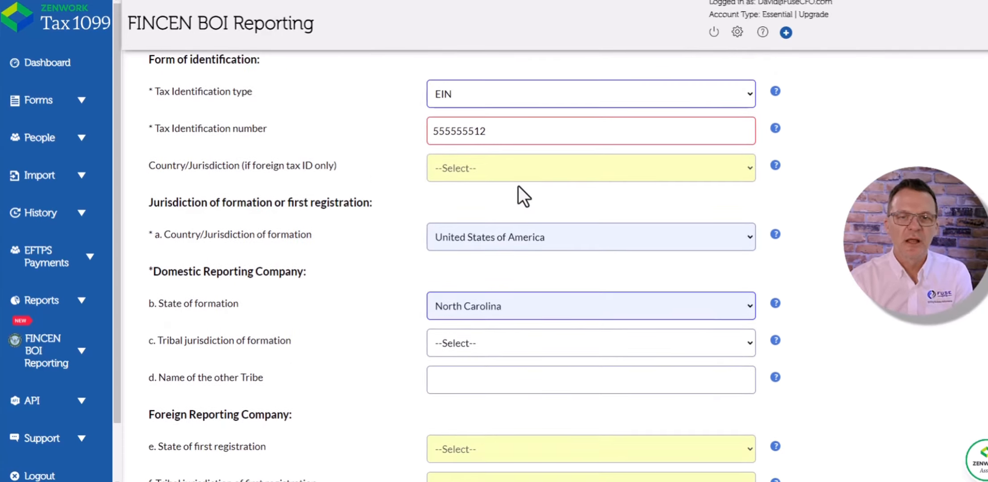
scroll(505, 167, "down", 6)
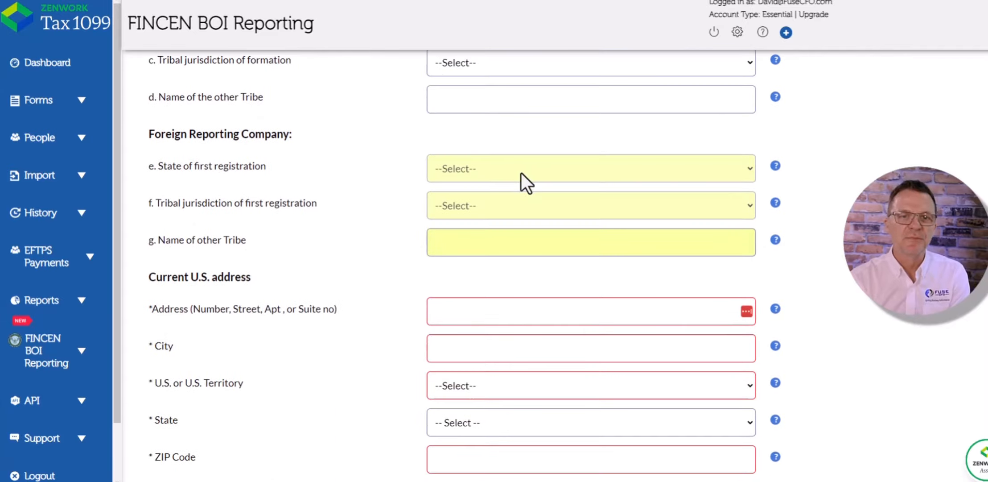
scroll(305, 110, "down", 2)
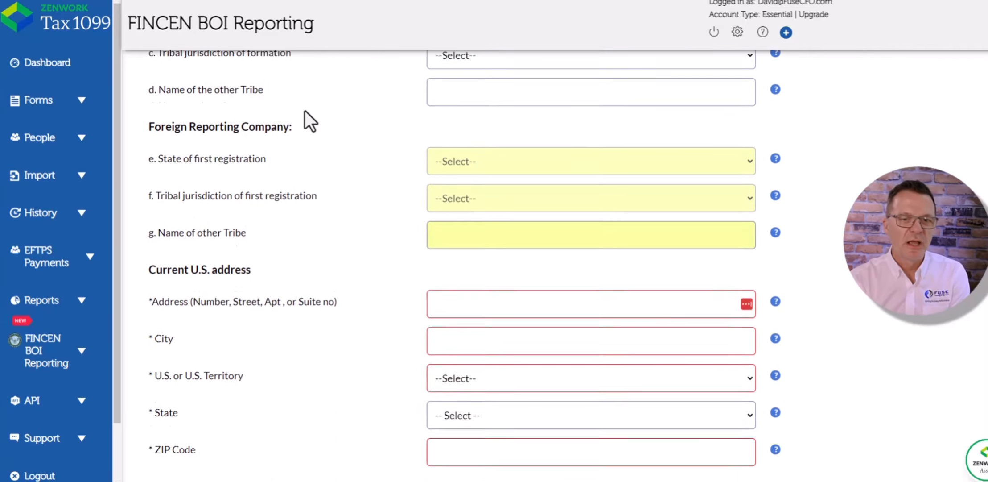
left_click(486, 207)
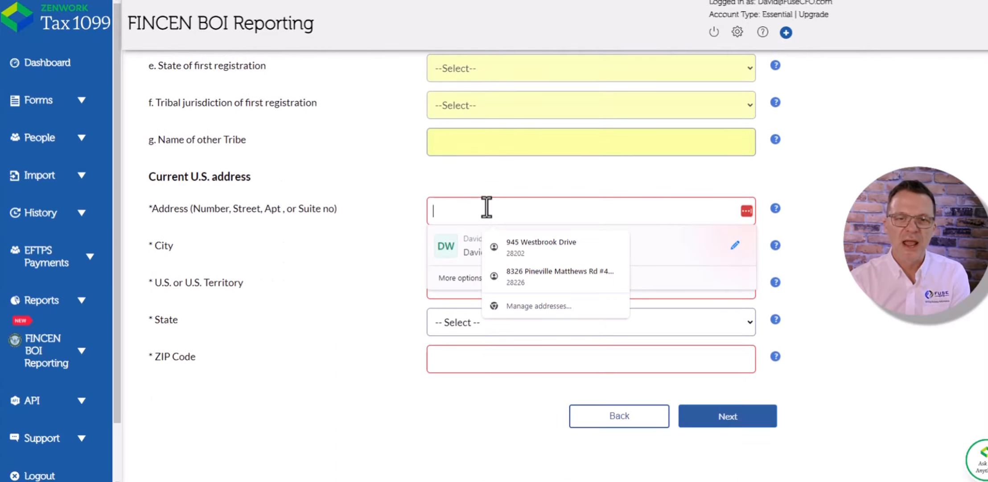
left_click(523, 248)
- Review the filled-in fields of the Reporting Company form
scroll(523, 249, "up", 1)
scroll(555, 265, "up", 12)
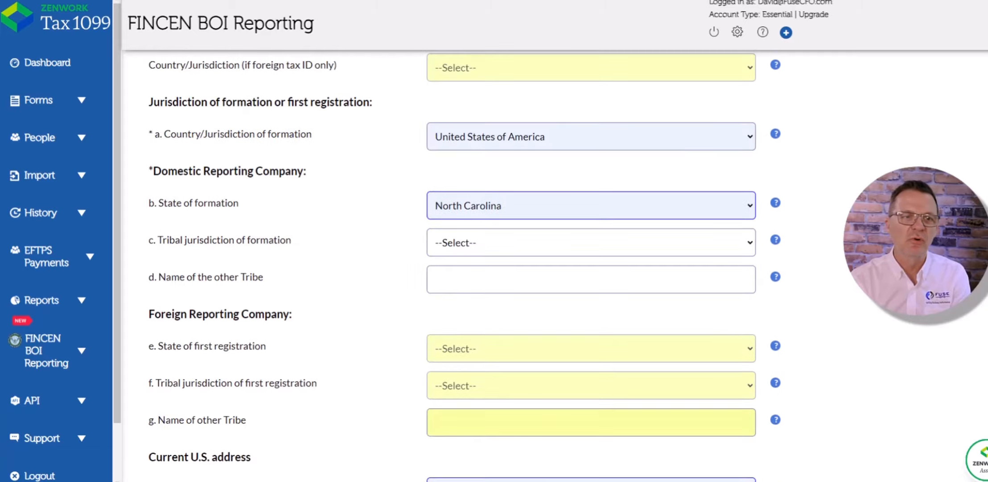
scroll(437, 136, "up", 3)
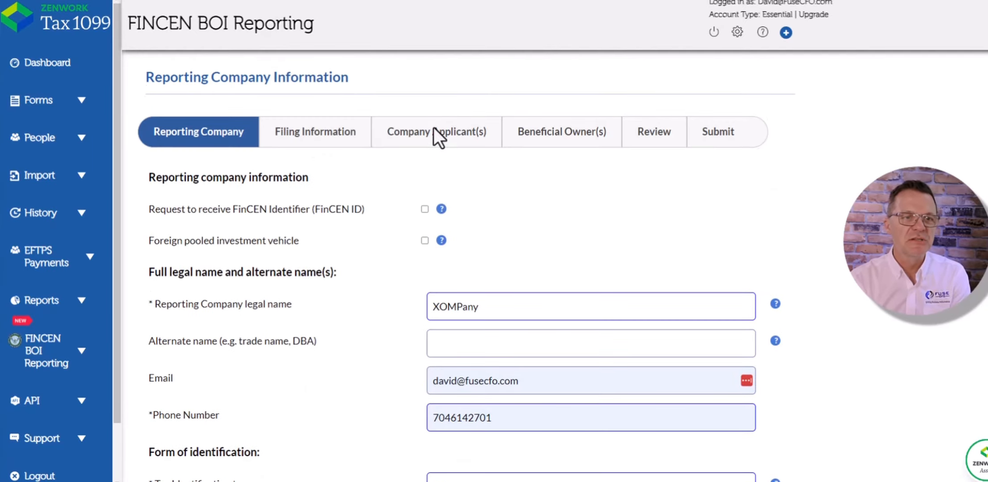
left_click_drag(161, 77, 363, 78)
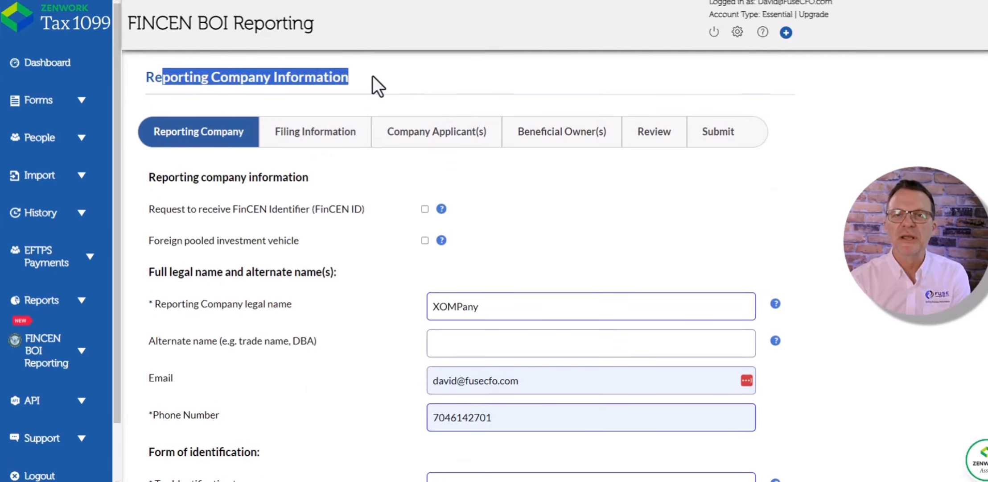
scroll(556, 266, "down", 7)
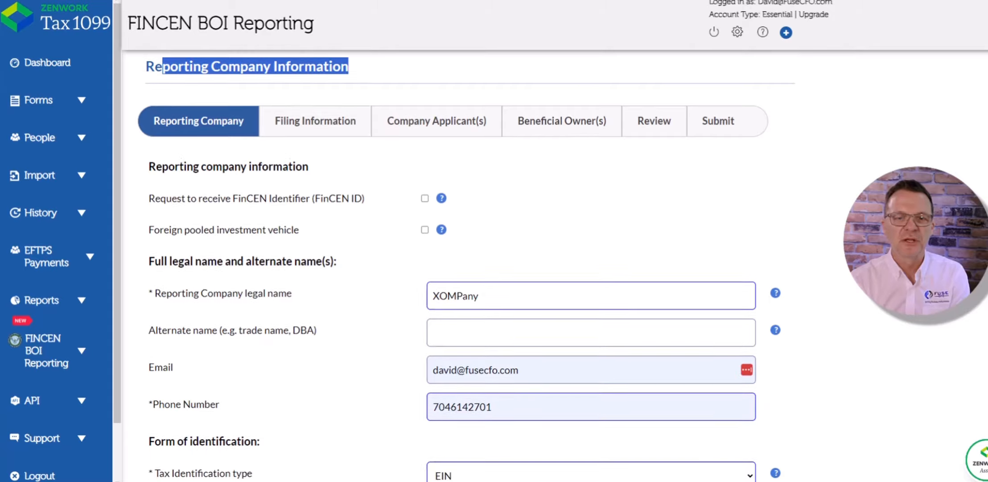
scroll(555, 266, "down", 9)
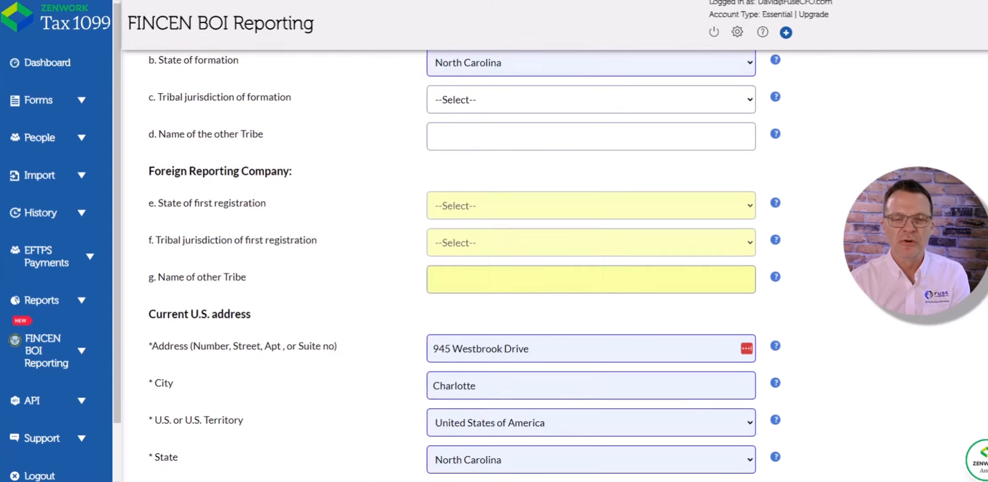
scroll(555, 265, "up", 4)
scroll(555, 265, "up", 10)
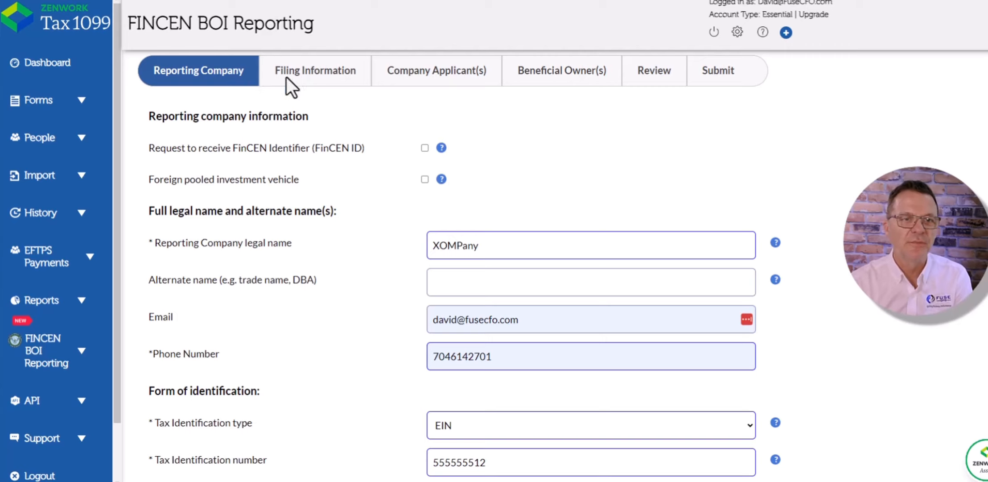
- Finish the Reporting Company form and continue to the Filing Information section
scroll(723, 236, "down", 15)
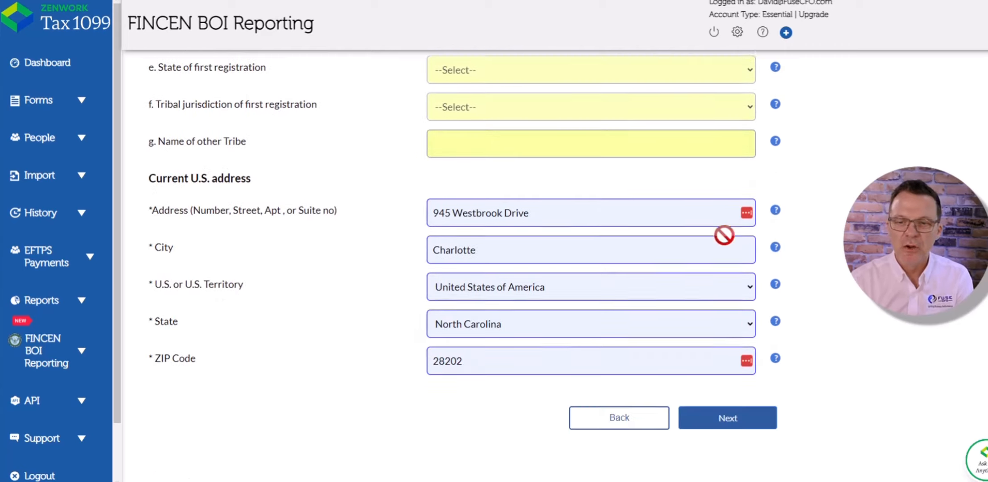
left_click(726, 418)
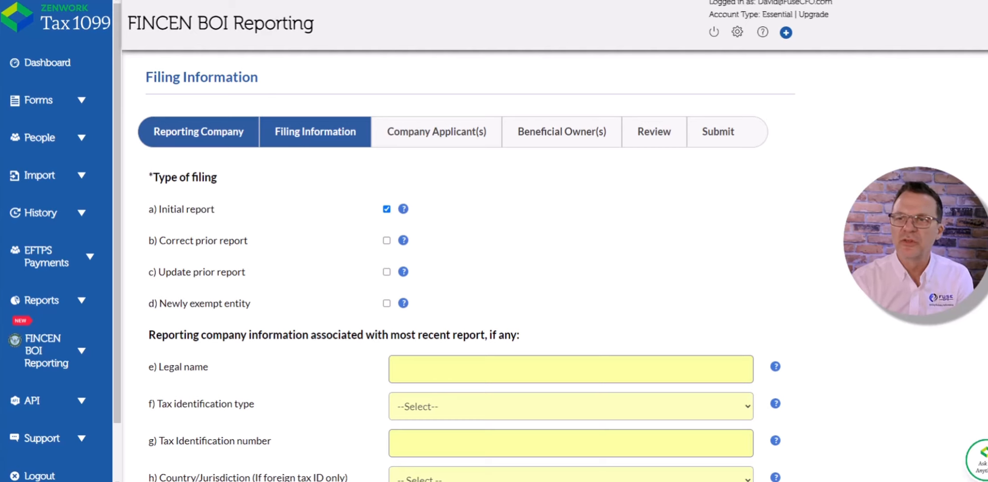
- Examine the type of filing options and the prior-report company fields on Filing Information
scroll(972, 154, "down", 5)
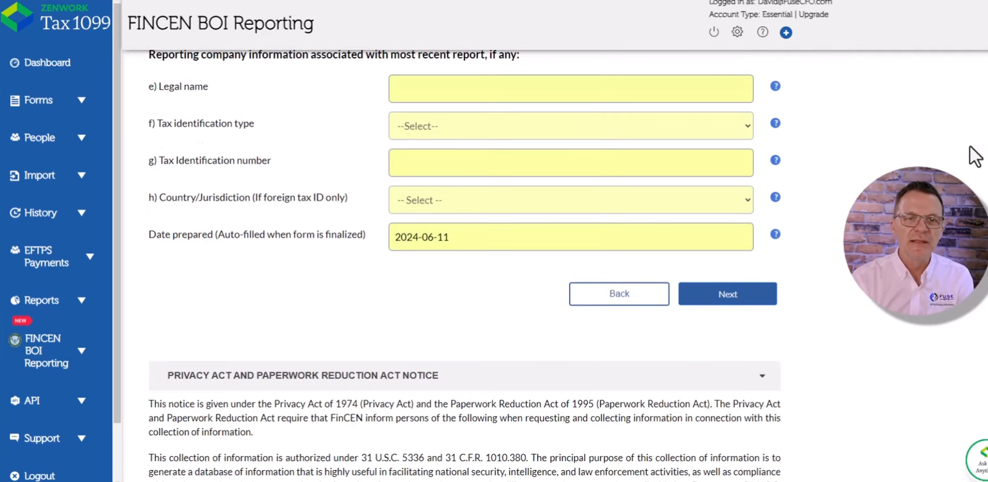
scroll(970, 146, "up", 1)
left_click_drag(199, 110, 486, 111)
scroll(541, 146, "up", 4)
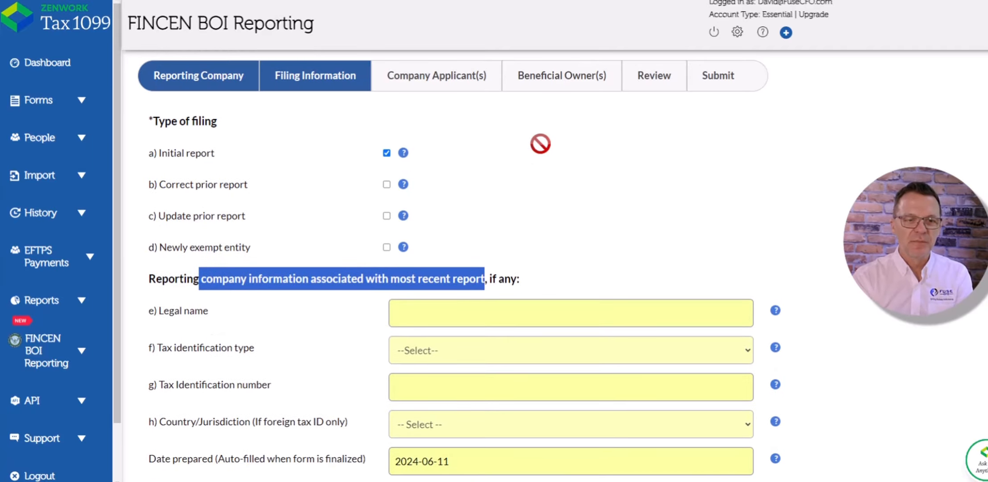
scroll(541, 143, "down", 11)
scroll(541, 145, "up", 9)
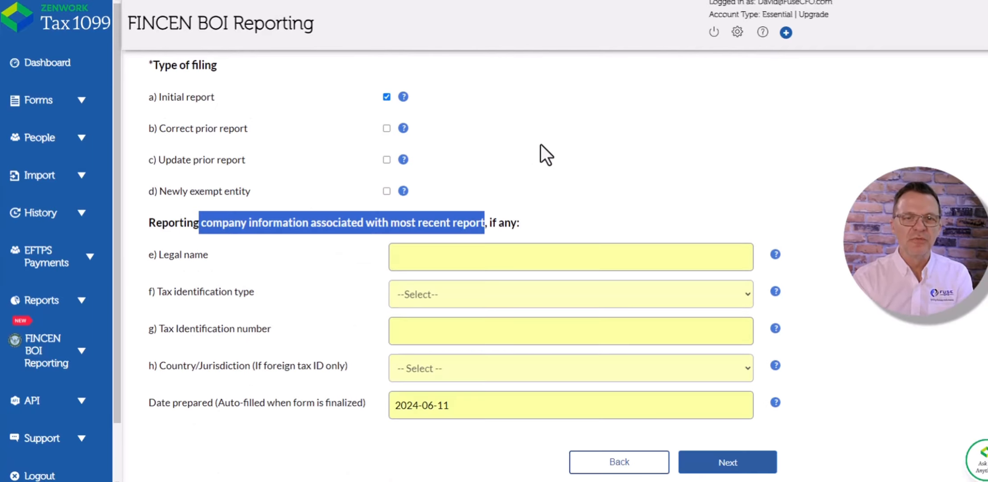
- Keep Initial report as the type of filing and continue to the Company Applicant(s) section
left_click(387, 97)
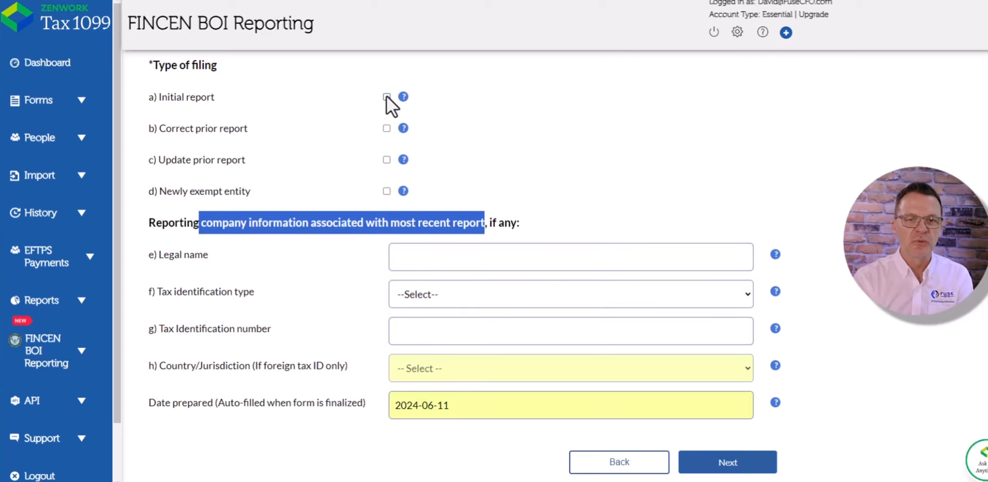
left_click(479, 256)
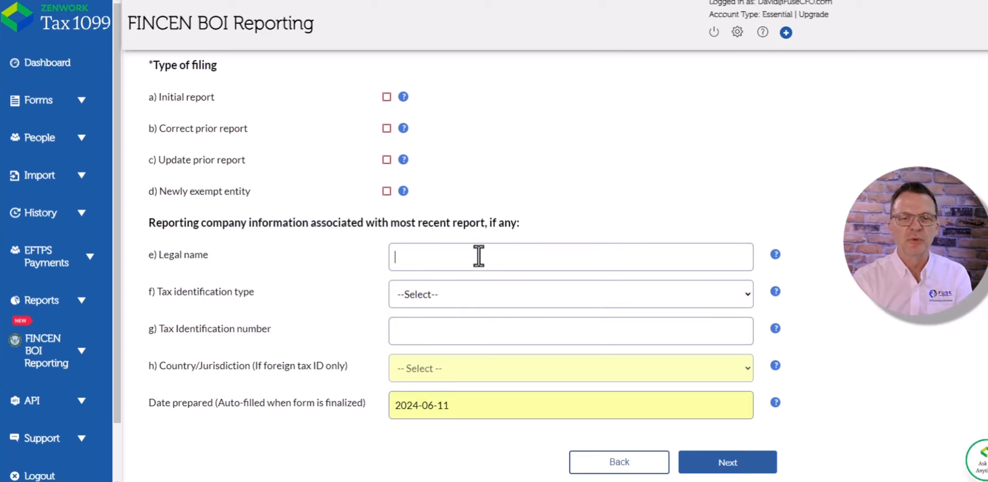
left_click(538, 122)
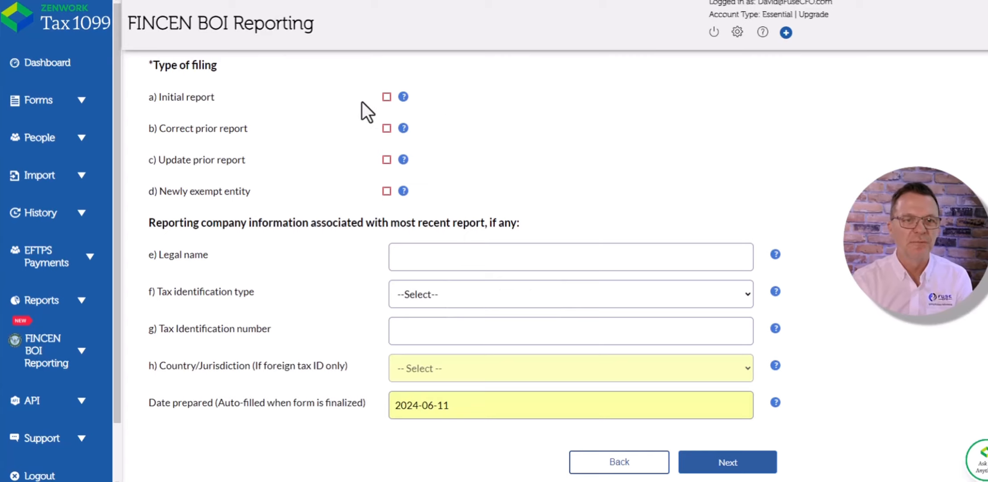
left_click(387, 97)
scroll(593, 378, "down", 1)
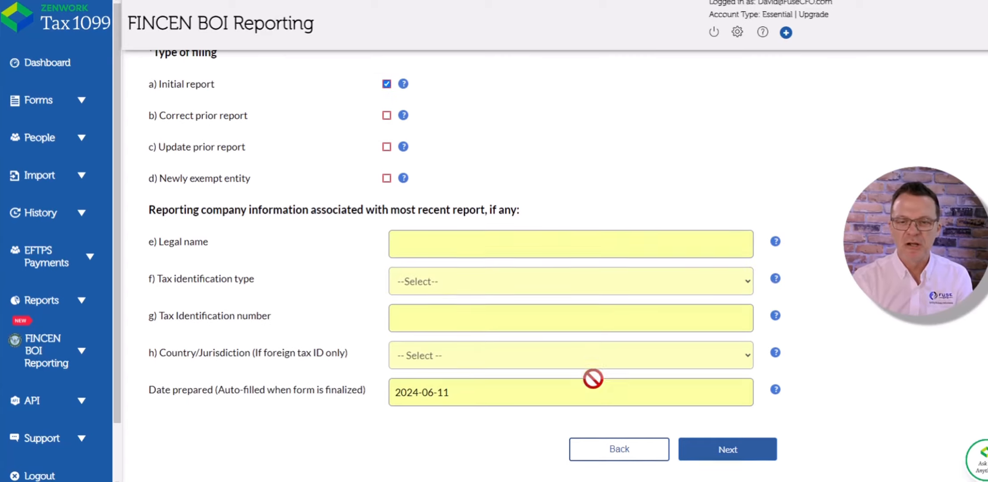
scroll(593, 378, "down", 4)
scroll(581, 377, "up", 5)
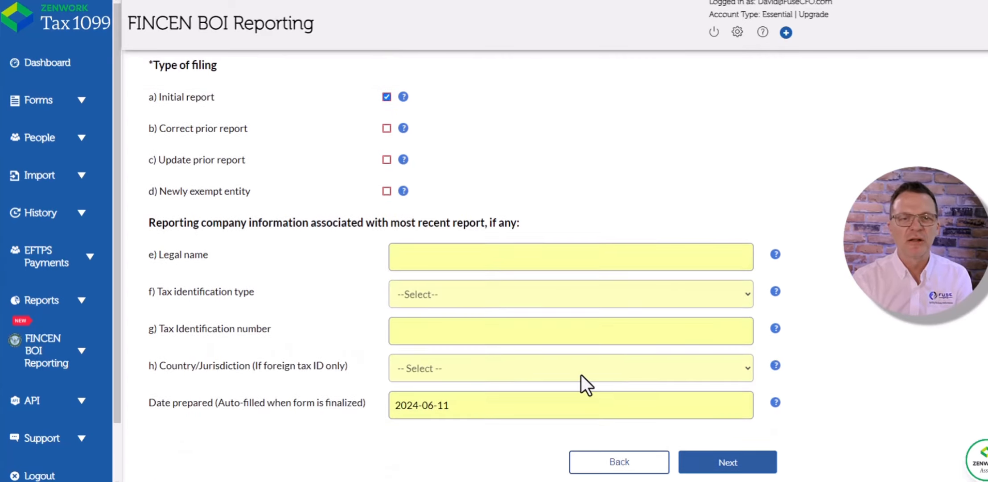
left_click(724, 468)
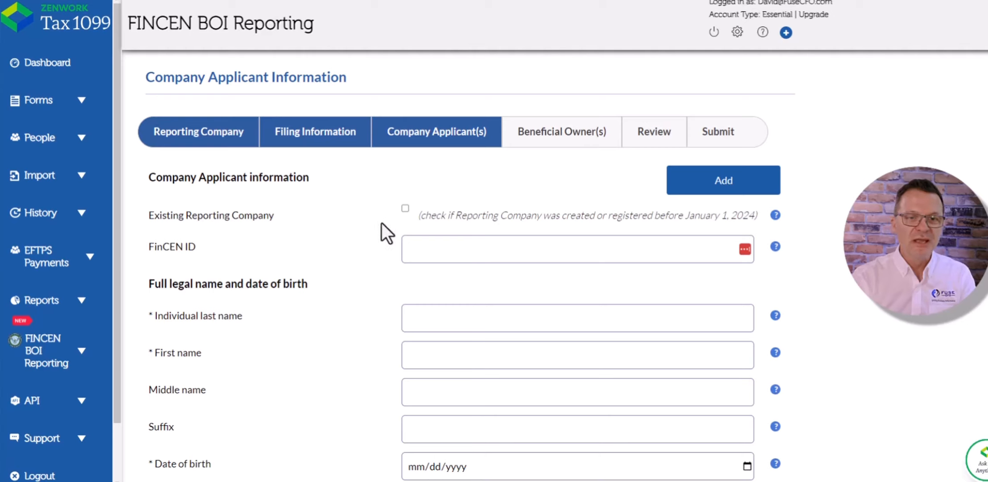
left_click(405, 209)
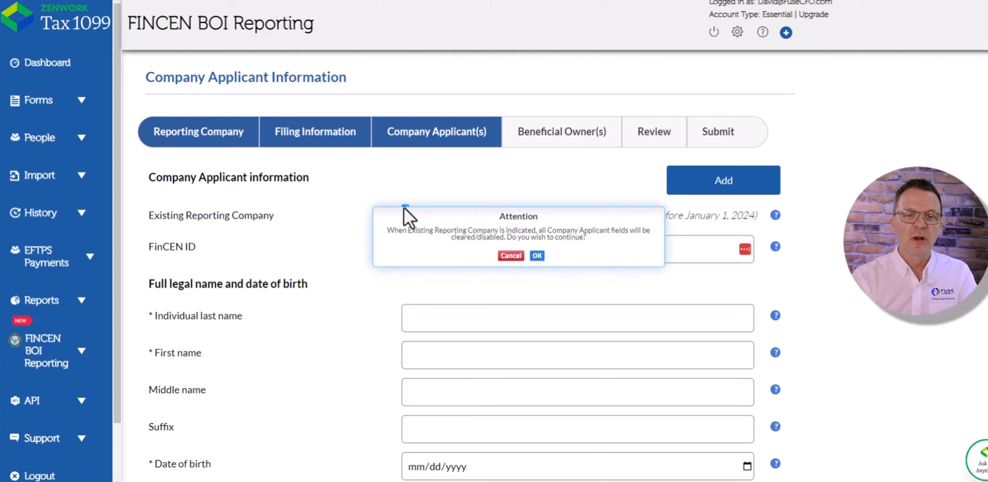
left_click(537, 256)
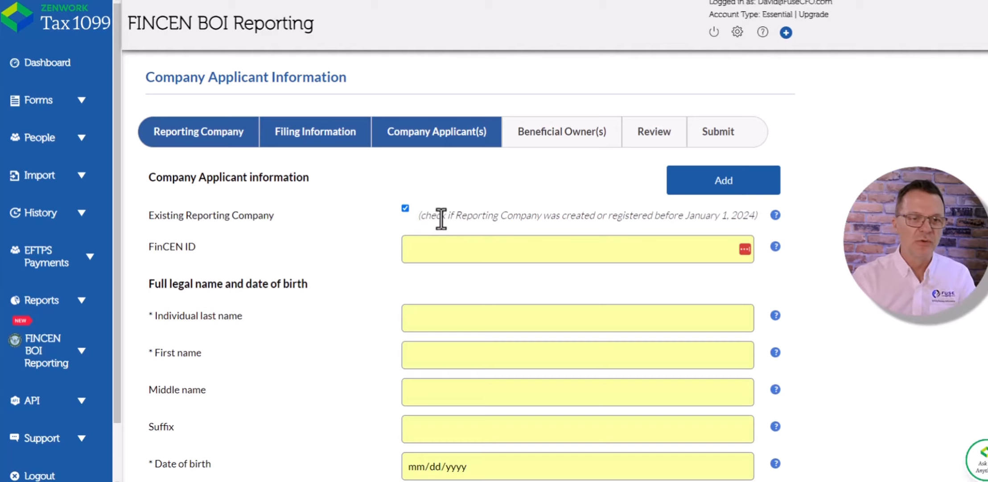
scroll(441, 217, "down", 1)
scroll(441, 219, "up", 1)
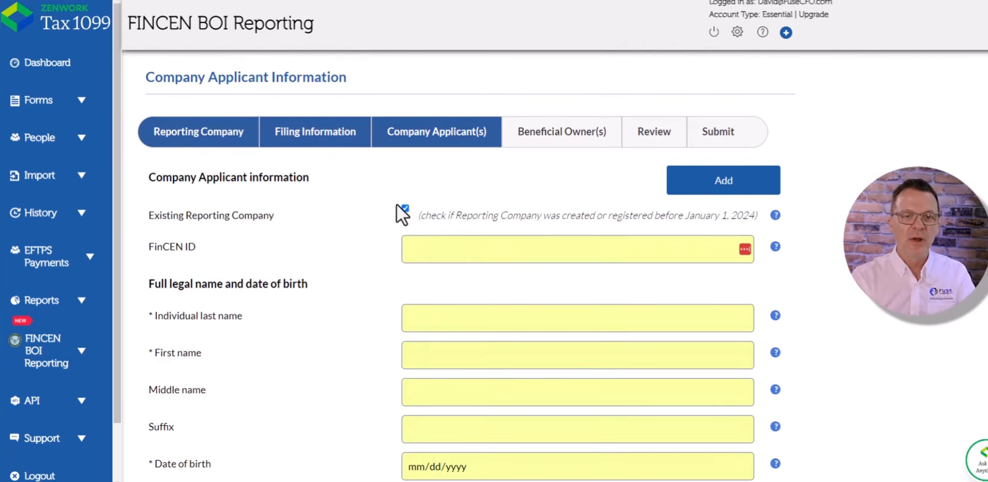
left_click(403, 208)
- Autofill the applicant's last and first name from saved browser data and clear the FinCEN ID field
scroll(426, 249, "down", 3)
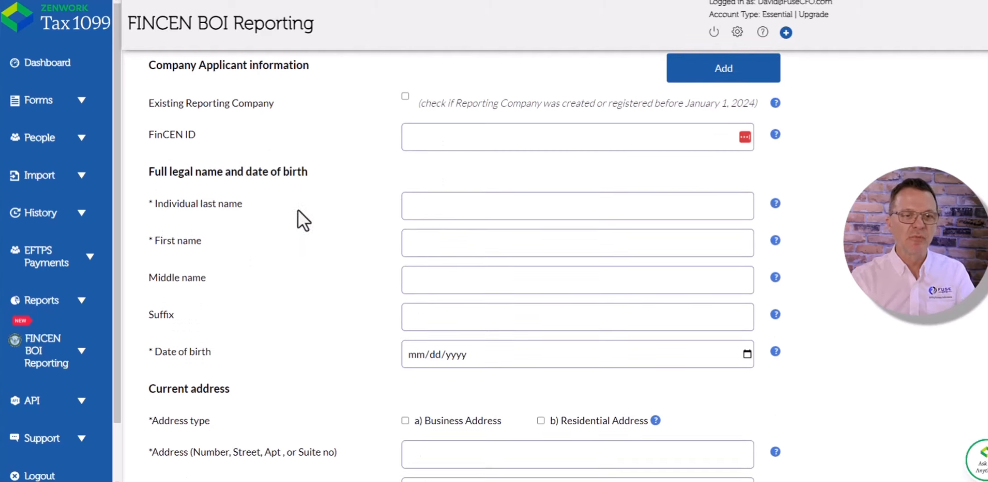
left_click(463, 199)
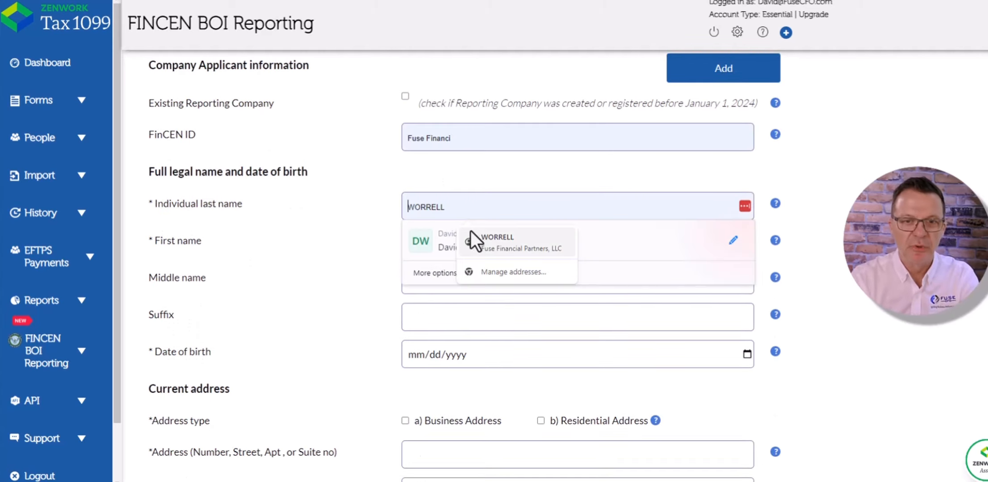
left_click(484, 240)
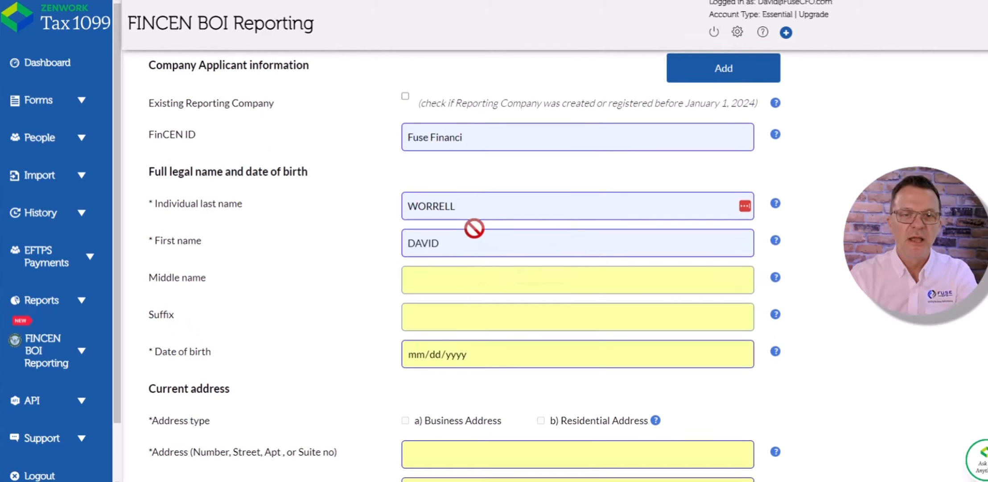
left_click_drag(474, 137, 327, 150)
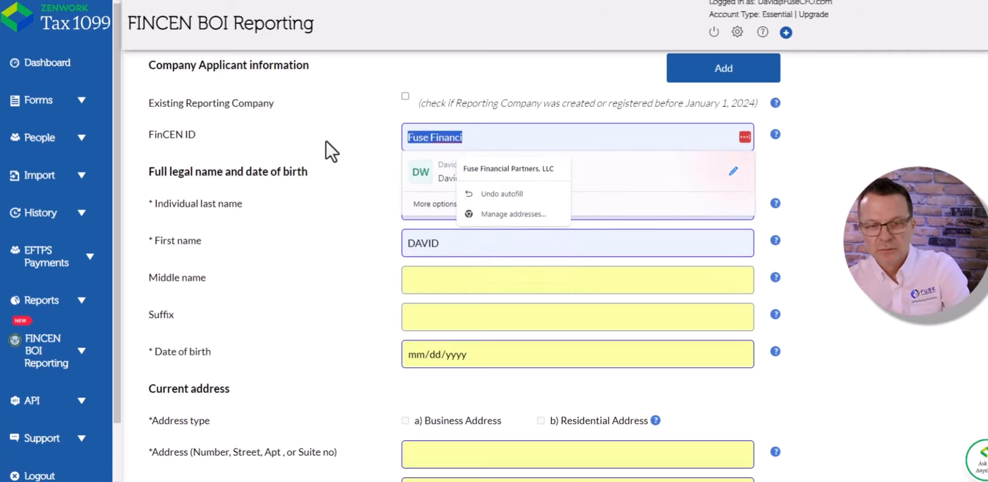
key("BackSpace")
left_click(332, 266)
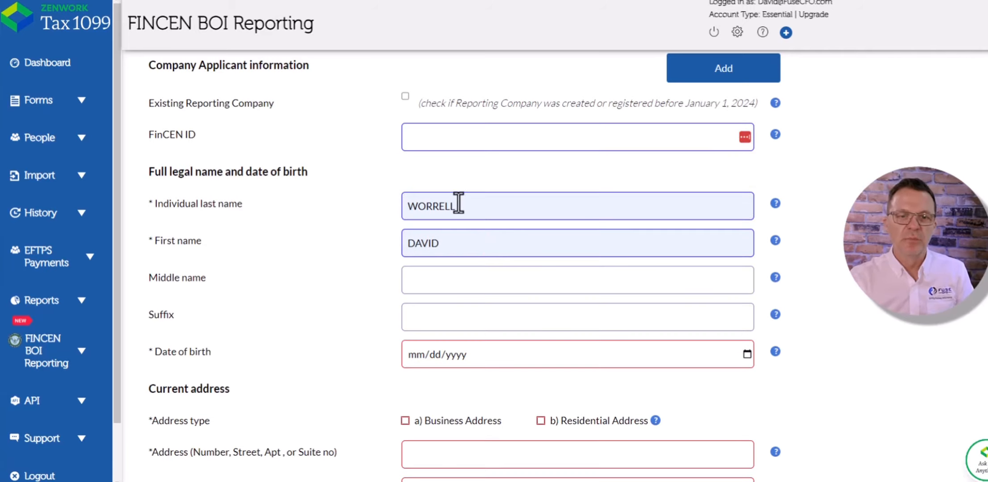
- Examine the applicant's address and identifying document fields
scroll(438, 281, "down", 3)
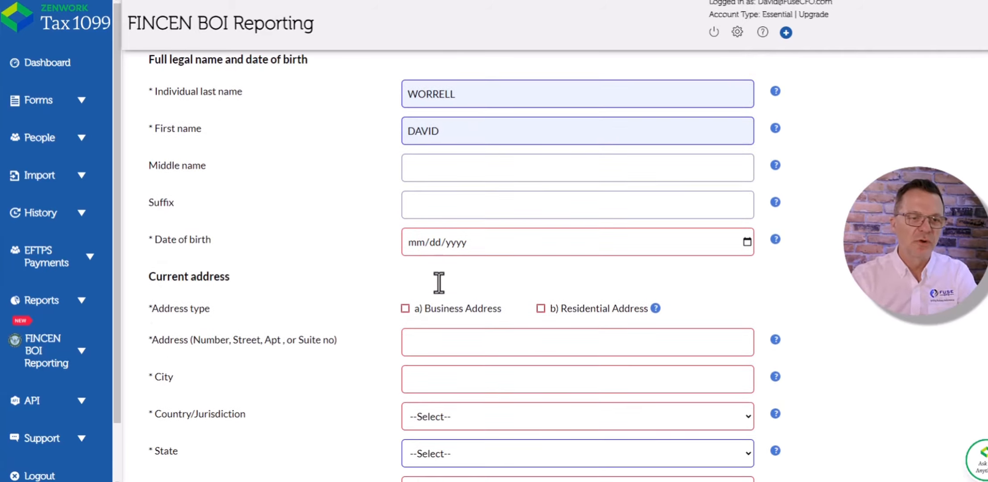
scroll(439, 282, "down", 7)
scroll(438, 259, "down", 2)
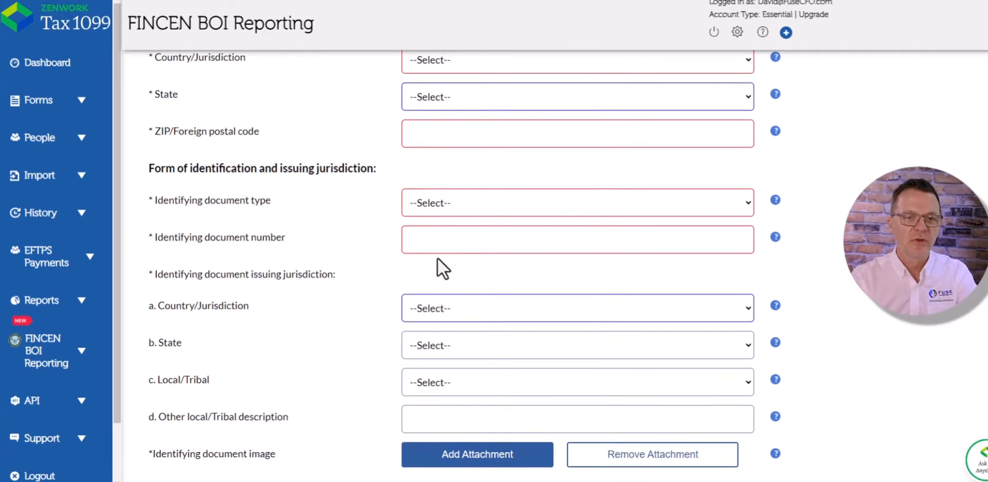
scroll(438, 259, "down", 2)
scroll(452, 148, "up", 8)
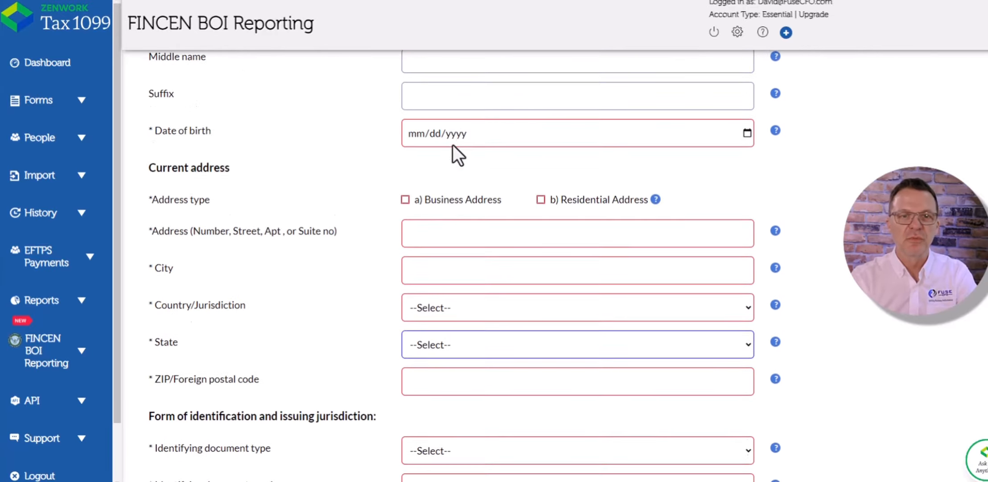
scroll(453, 144, "up", 8)
- Mark the reporting company as existing before January 1, 2024 and continue to the Beneficial Owner(s) section
left_click(404, 209)
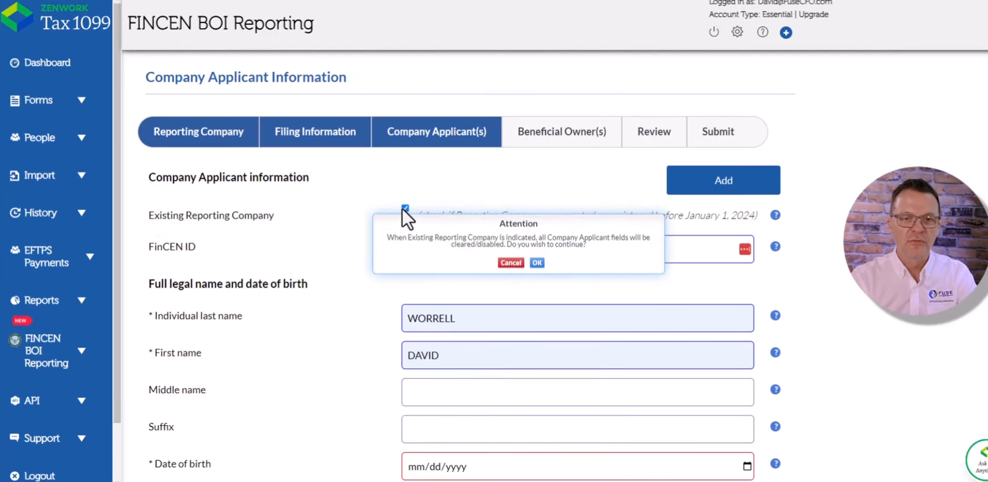
left_click(536, 255)
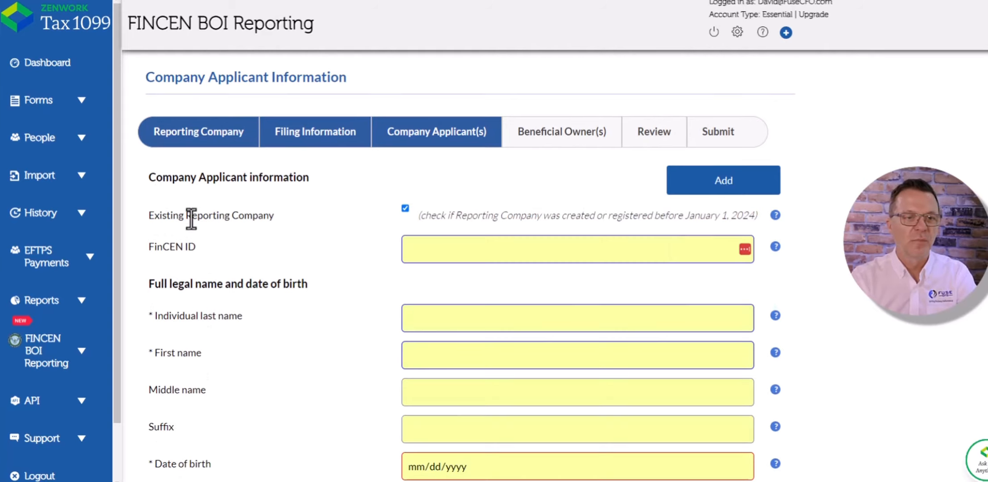
scroll(403, 205, "down", 1)
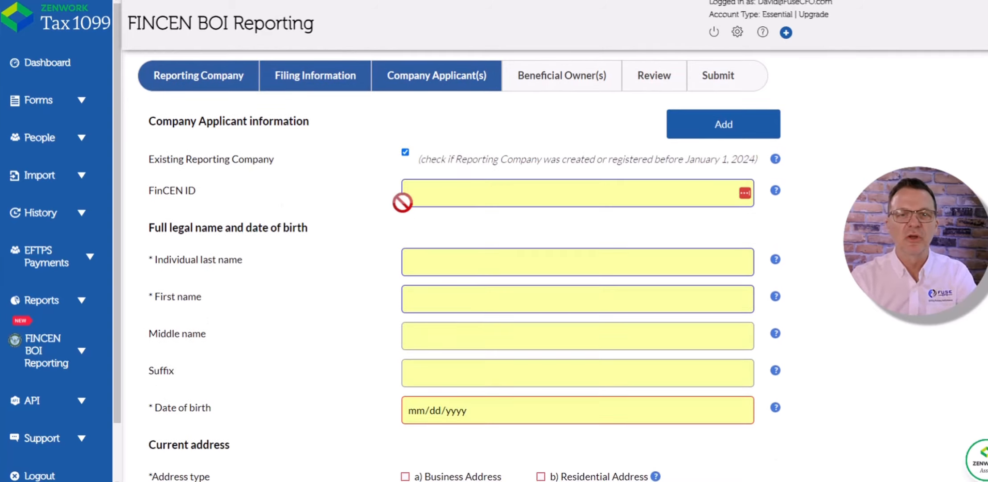
scroll(404, 198, "down", 4)
scroll(404, 196, "up", 4)
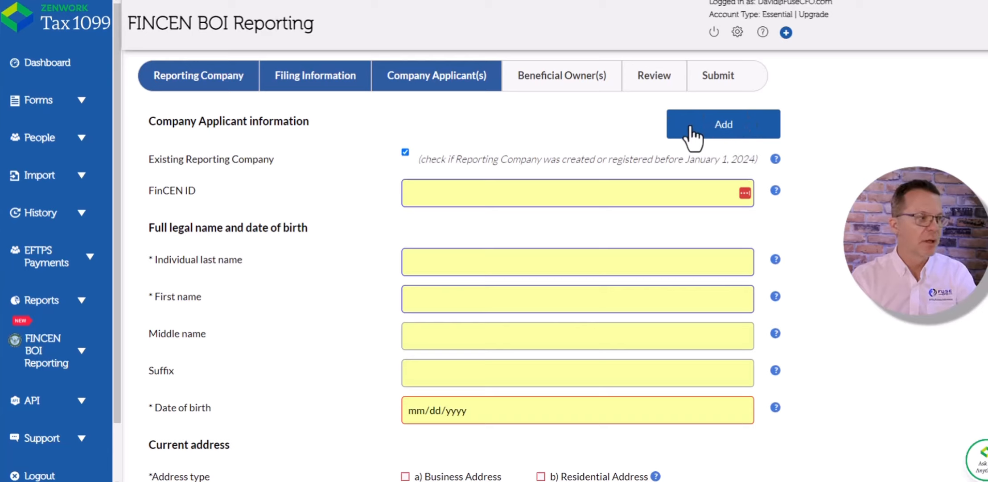
scroll(694, 129, "down", 1)
scroll(696, 182, "down", 10)
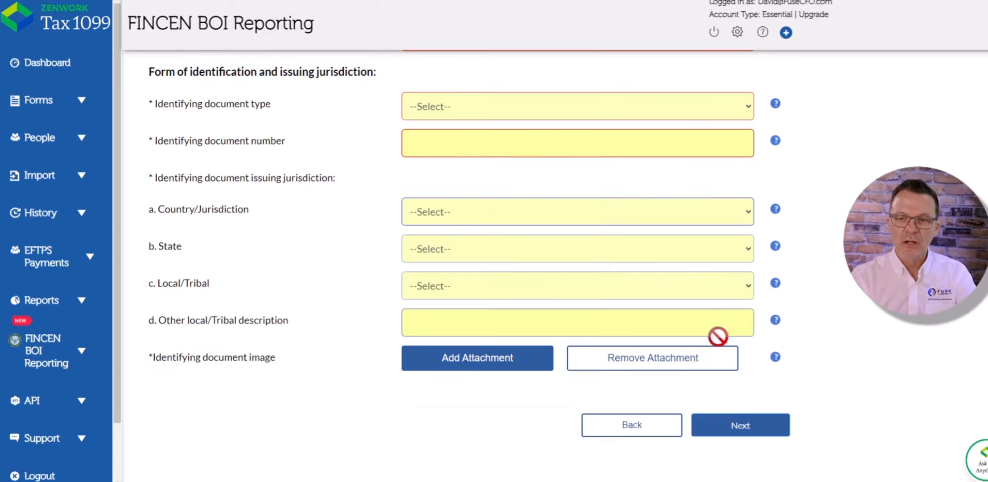
left_click(753, 433)
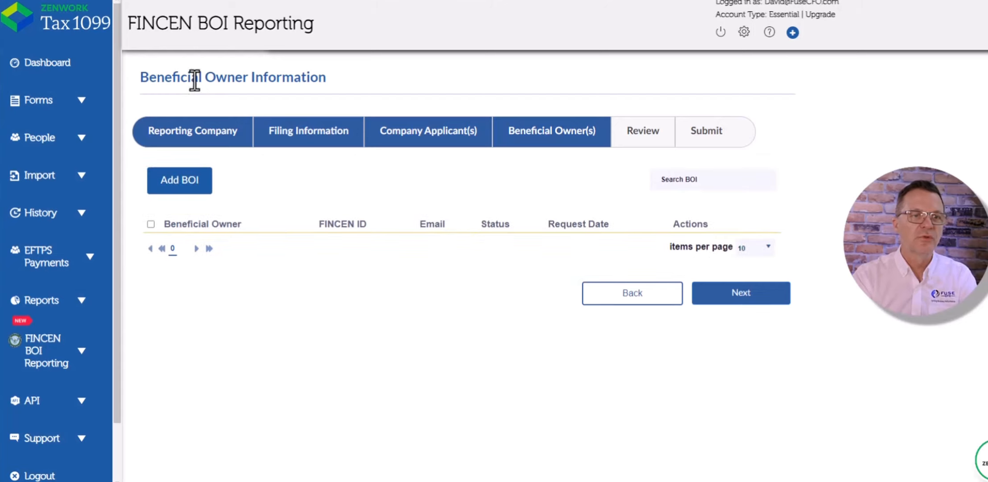
- Add a new beneficial owner and turn on BOI request Information for that owner
left_click_drag(149, 76, 310, 77)
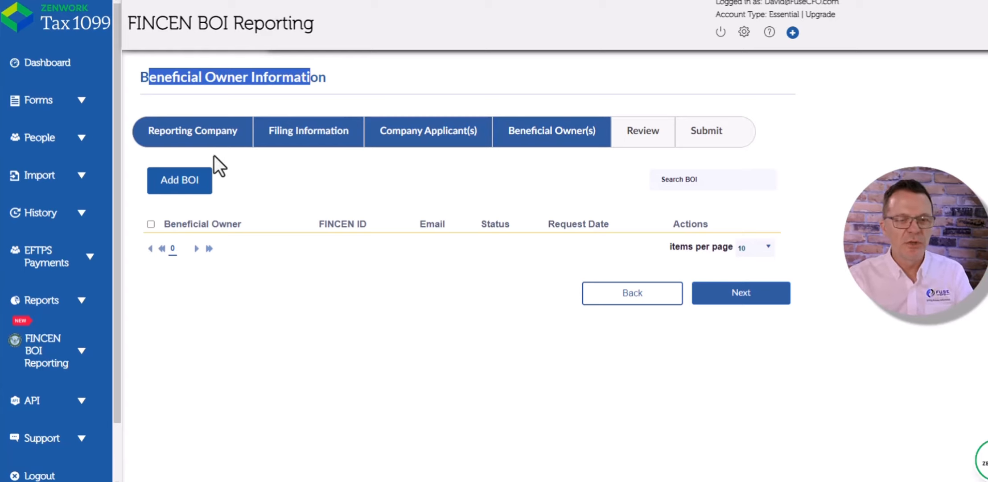
left_click(181, 190)
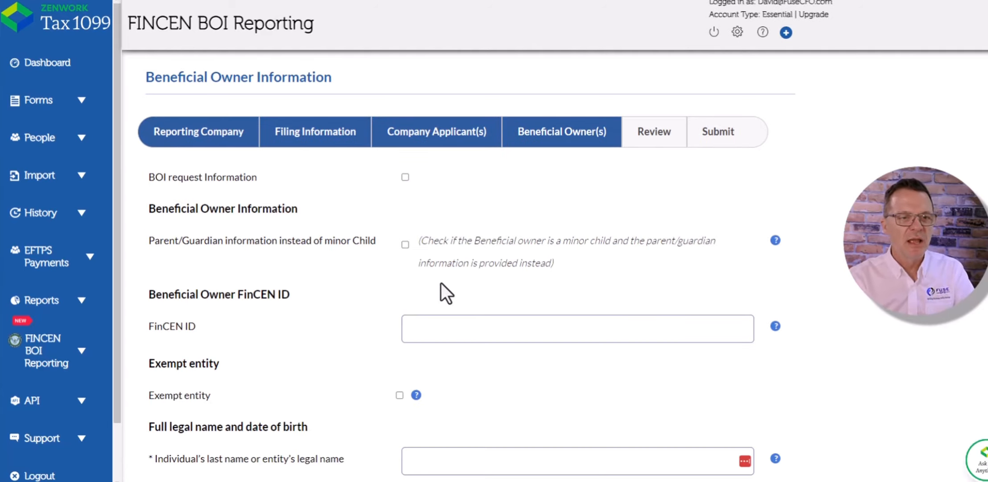
mouse_move(403, 176)
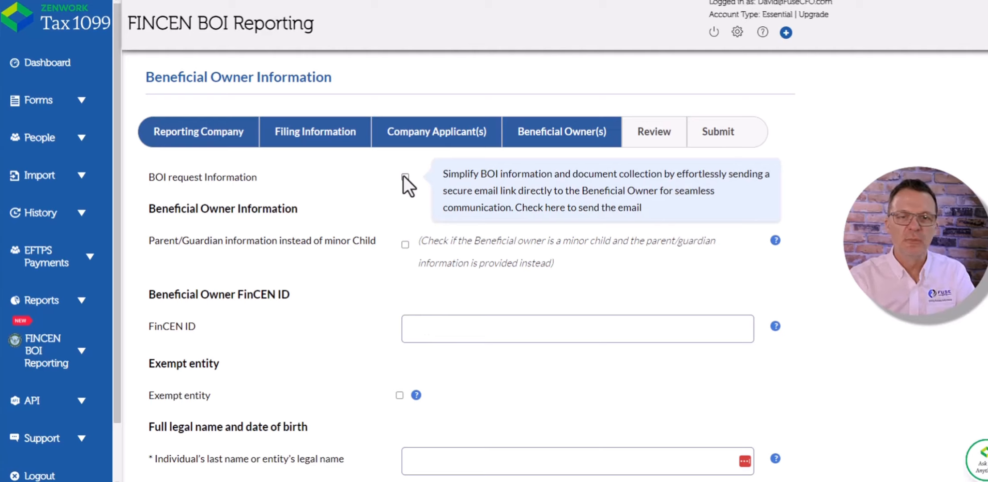
left_click(404, 177)
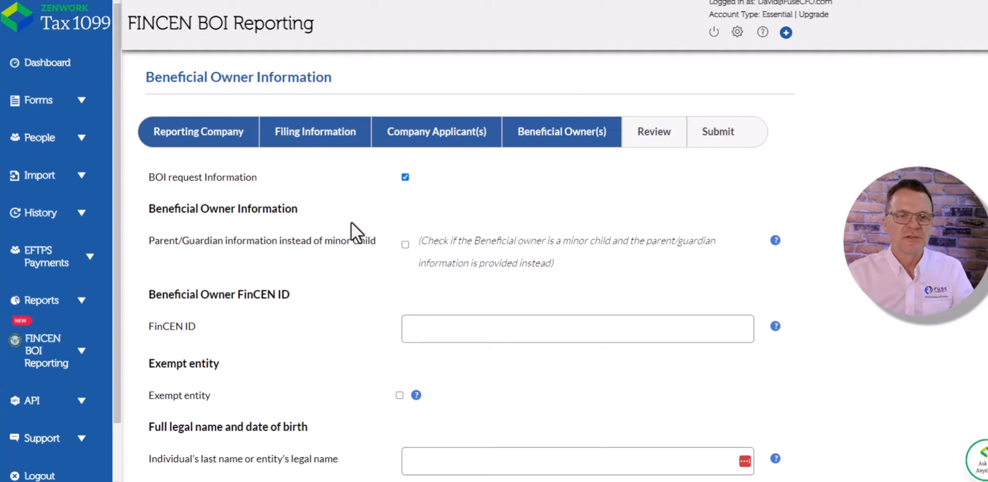
left_click(405, 177)
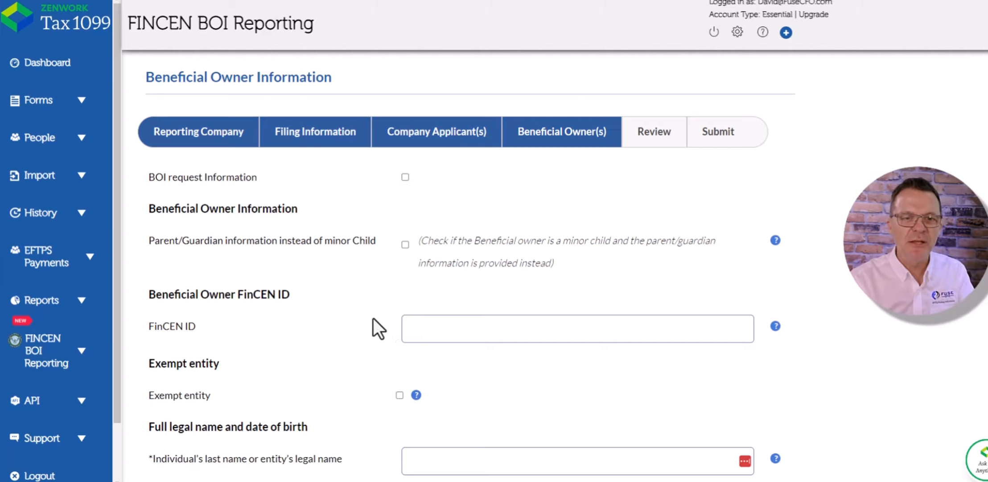
scroll(364, 316, "down", 3)
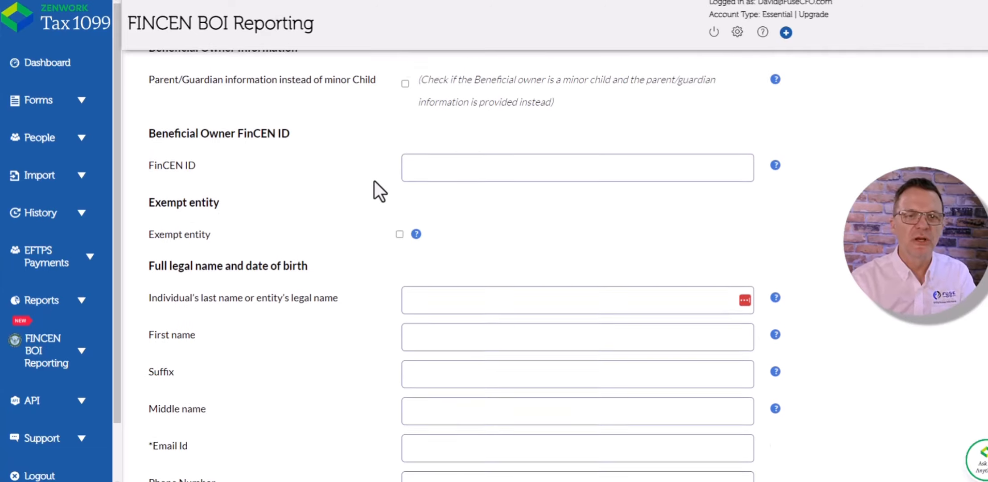
scroll(370, 177, "up", 1)
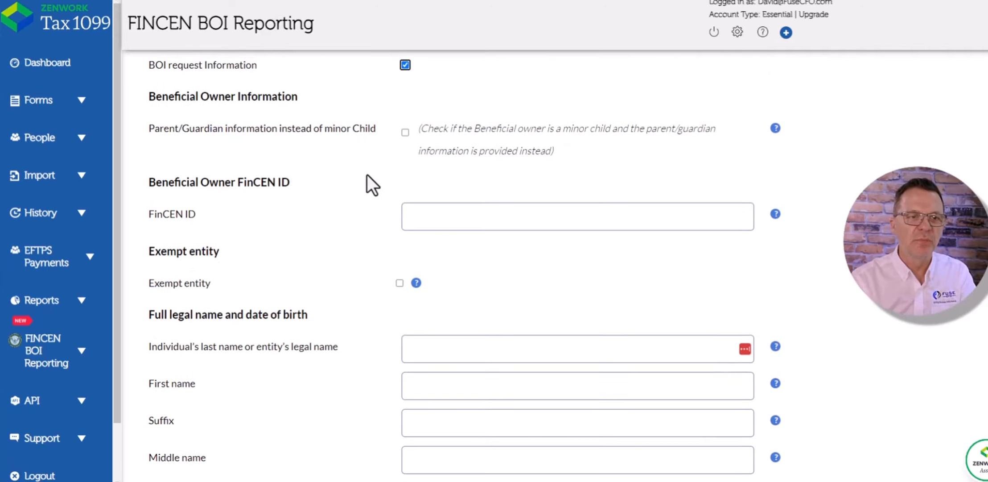
- Autofill the beneficial owner's name, email, phone and residential address from saved browser data
left_click(435, 214)
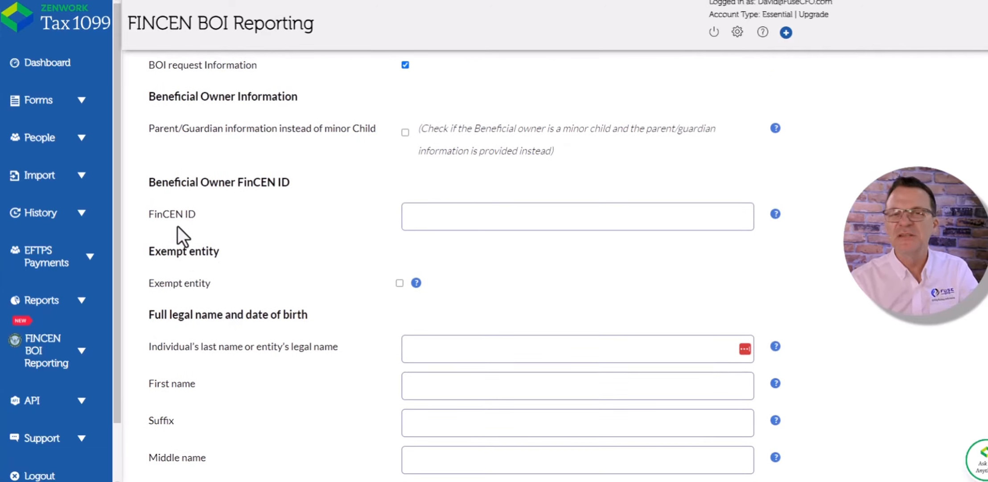
scroll(246, 217, "down", 4)
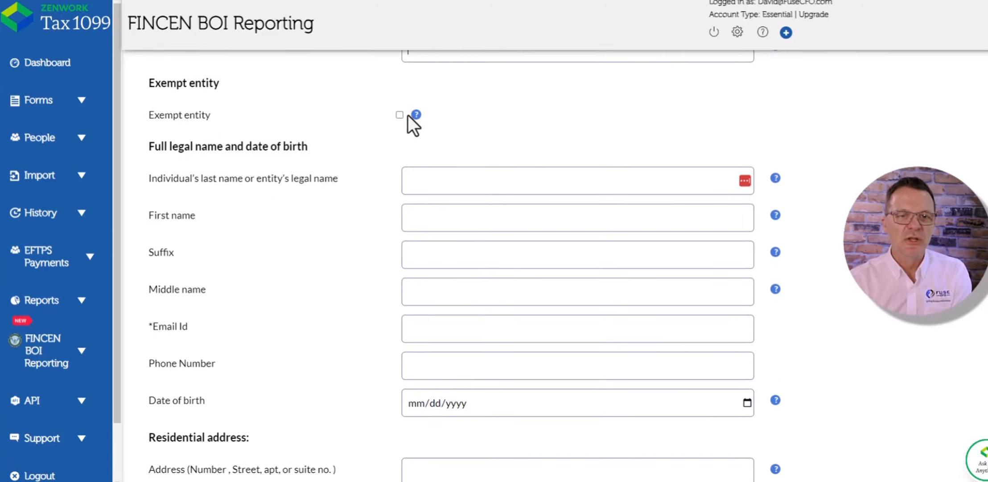
left_click(459, 183)
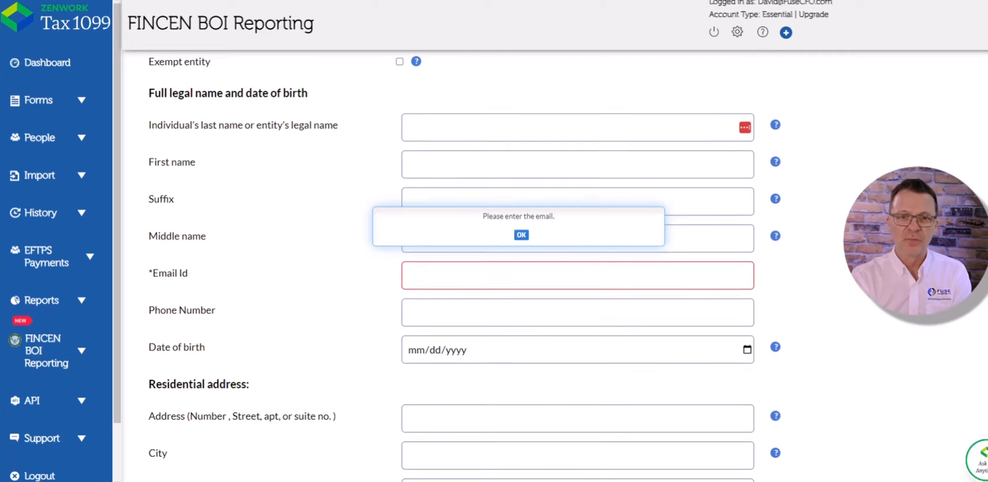
left_click(521, 235)
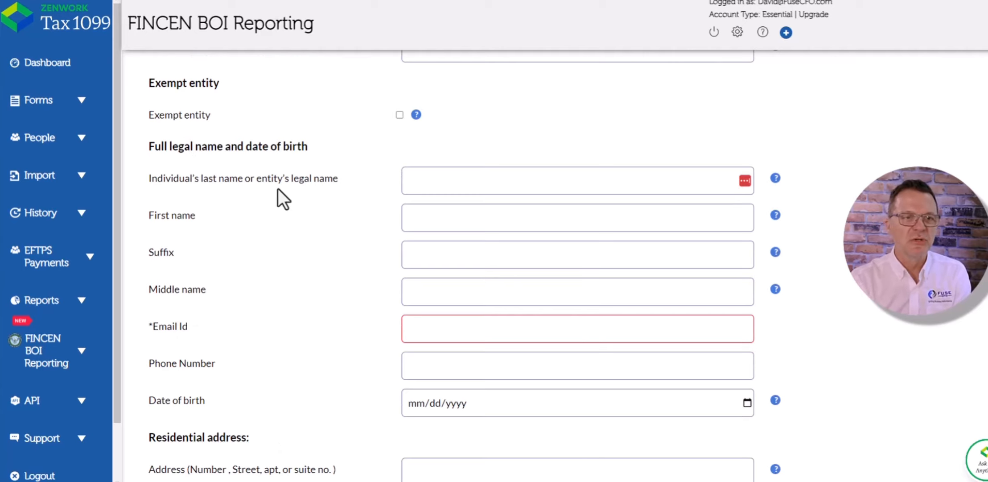
left_click(441, 184)
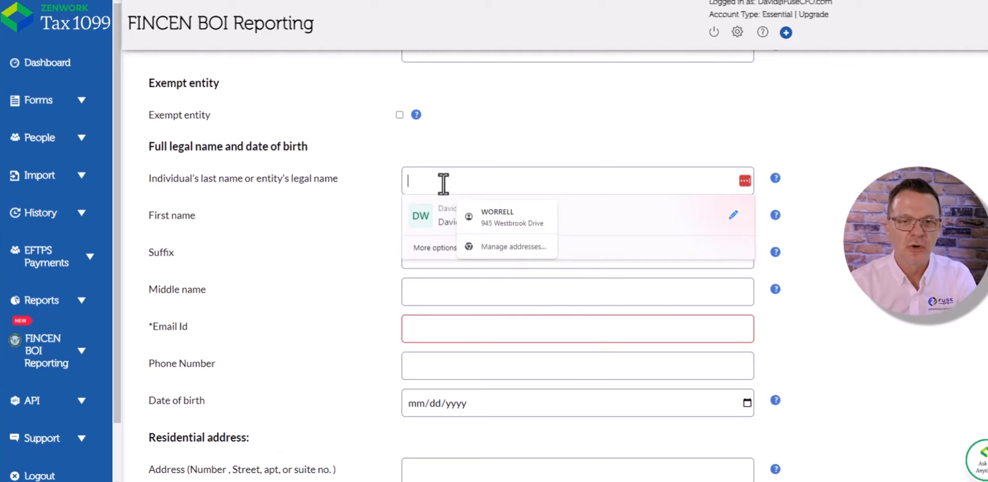
left_click(501, 223)
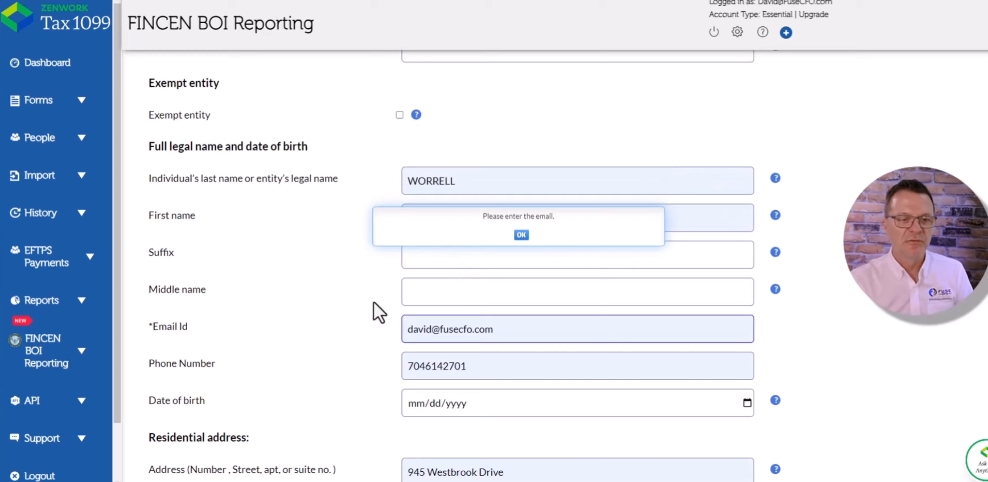
scroll(374, 301, "down", 1)
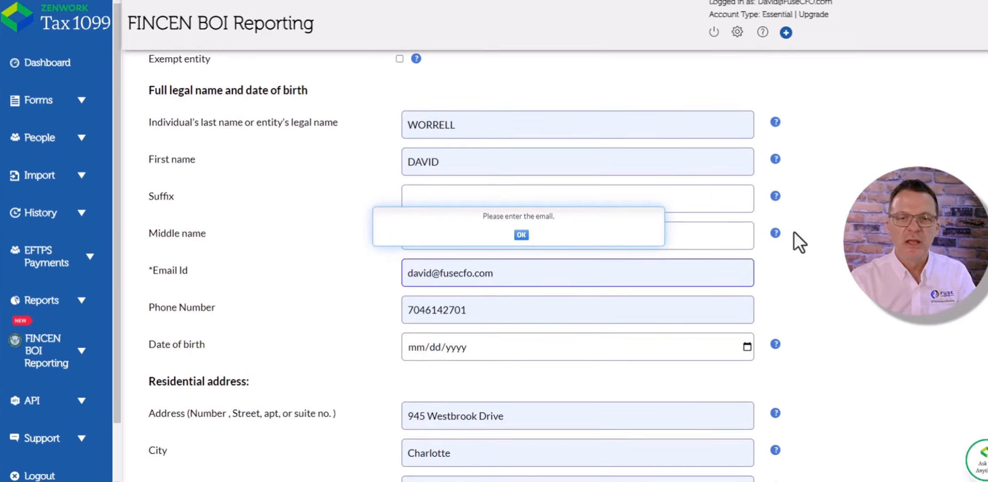
left_click(521, 235)
- Set the identifying document type to State issued drivers license and enter the document number
scroll(560, 244, "down", 4)
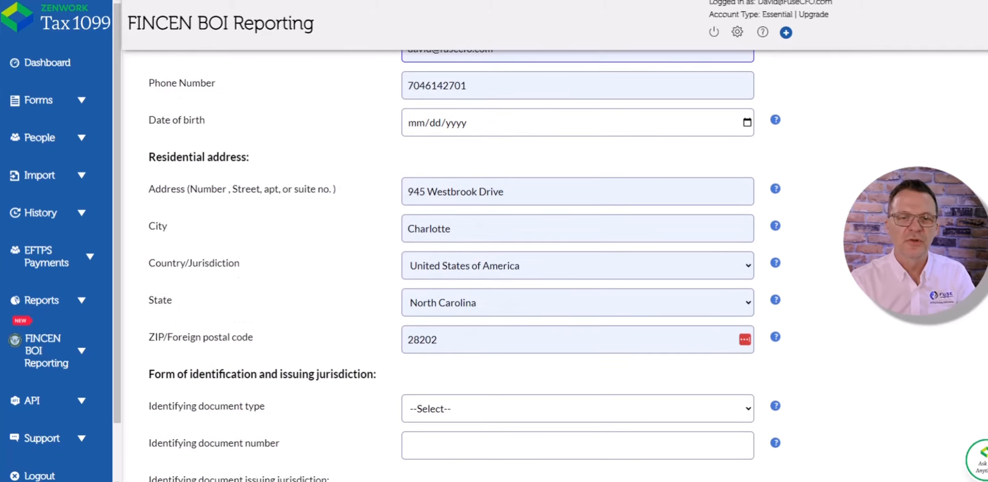
scroll(559, 244, "down", 4)
scroll(559, 244, "down", 2)
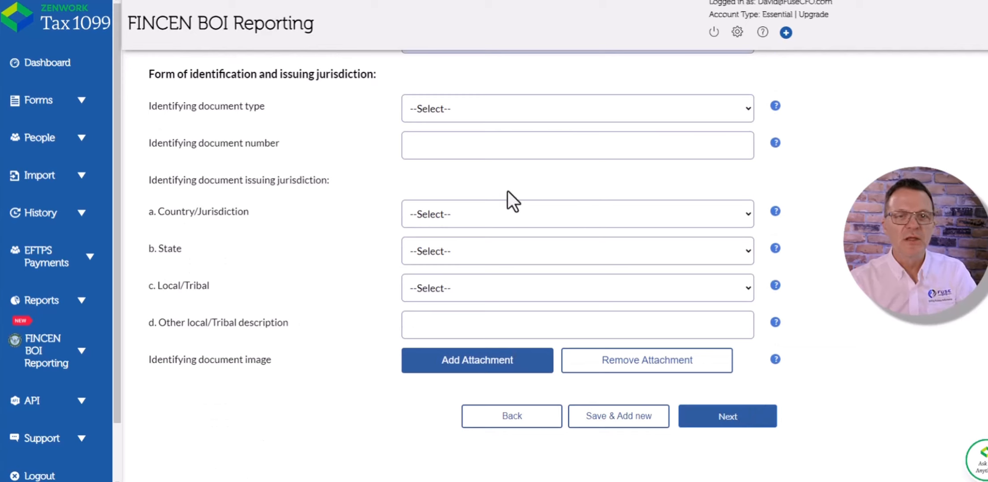
left_click(494, 115)
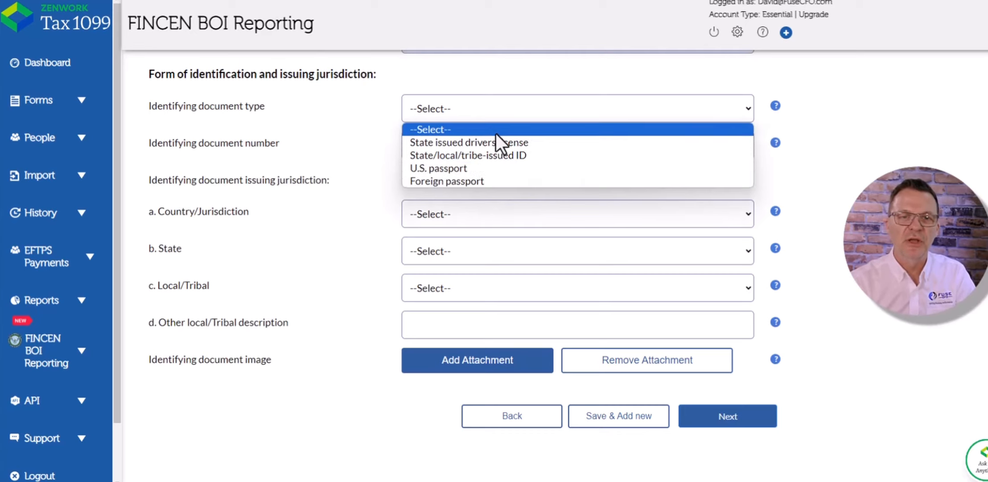
left_click(495, 145)
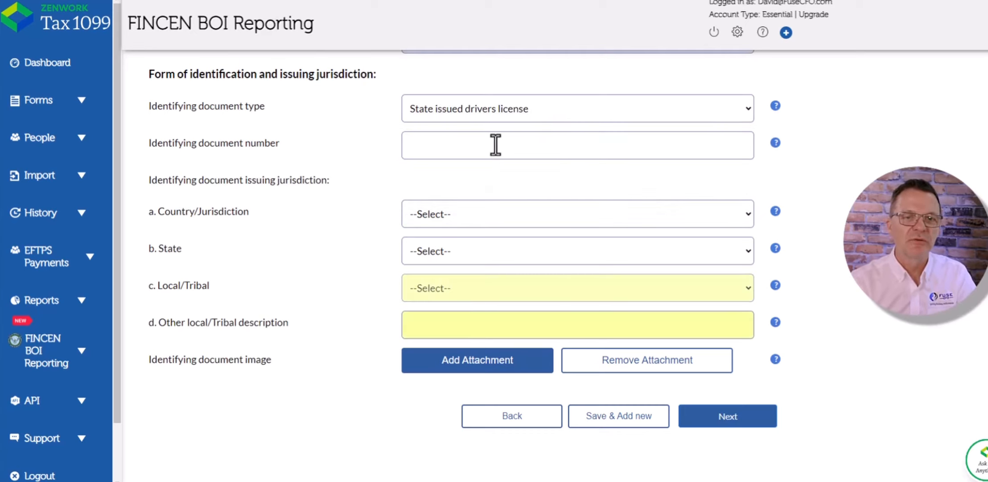
left_click(495, 144)
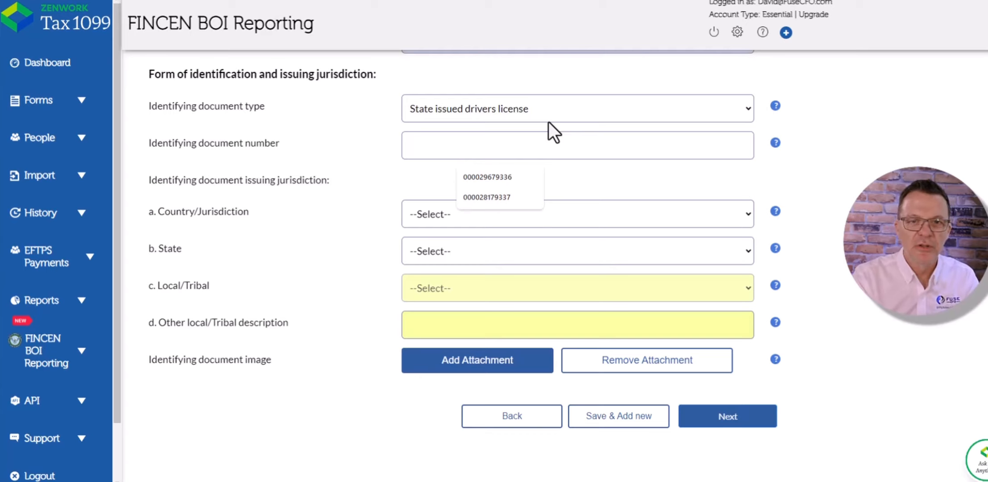
type("555555555")
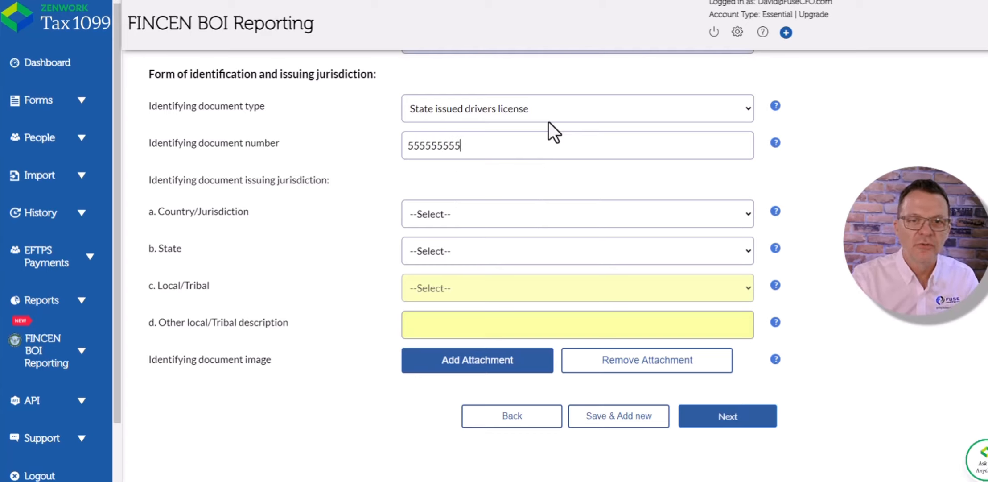
type("555")
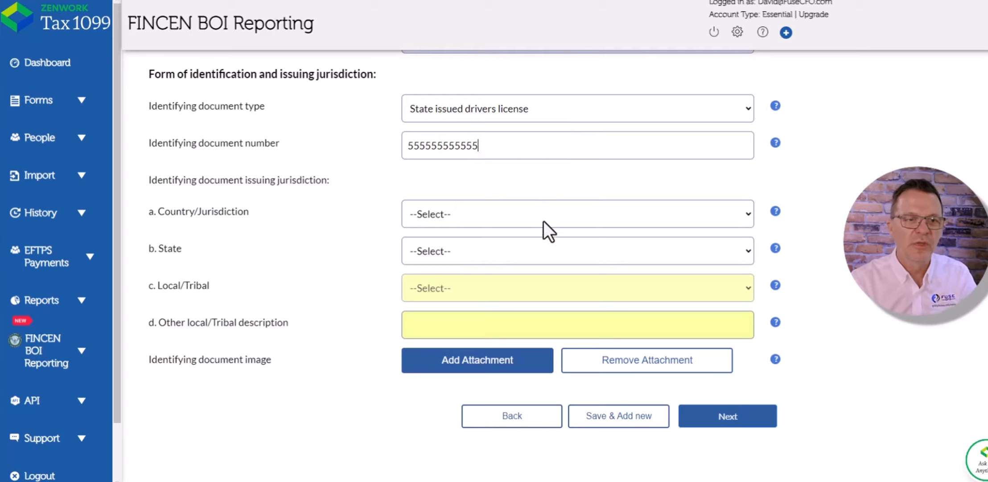
- Set the document's issuing country to United States of America and the state to Arkansas
left_click(547, 215)
left_click(551, 250)
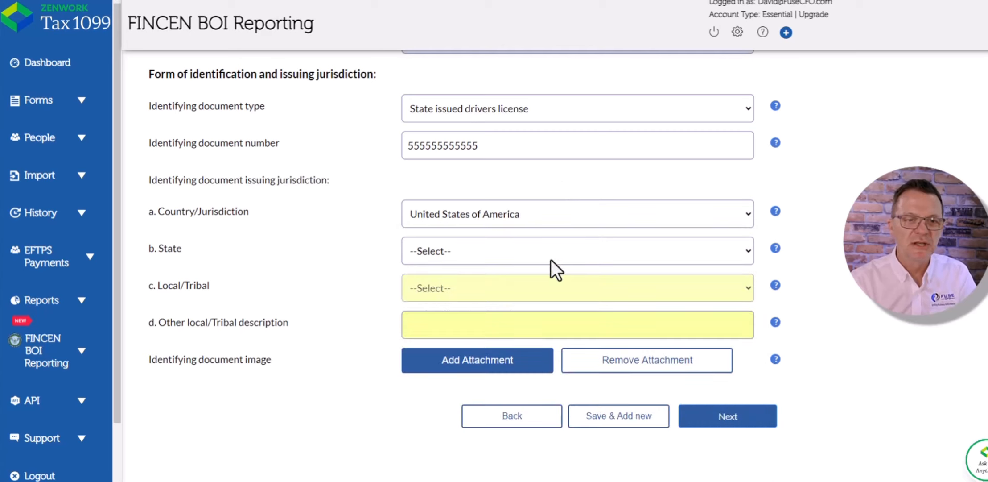
left_click(549, 254)
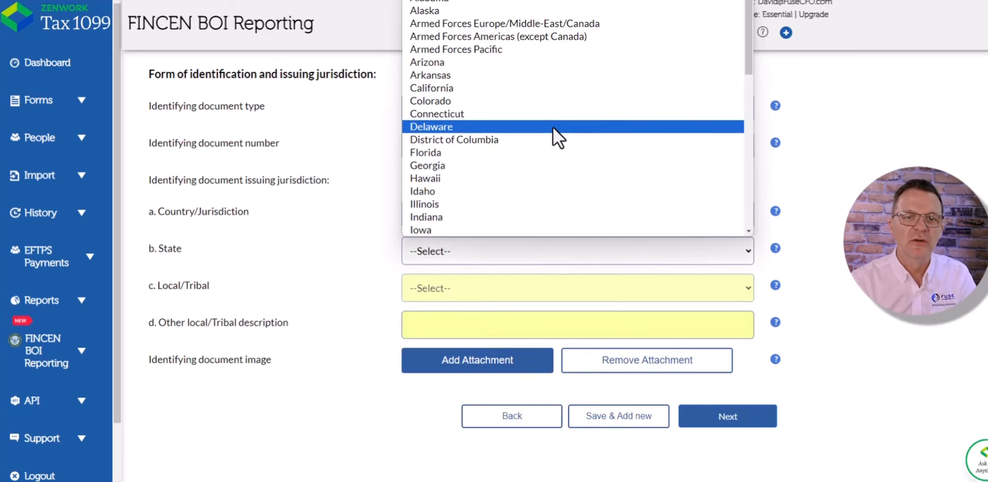
left_click(542, 76)
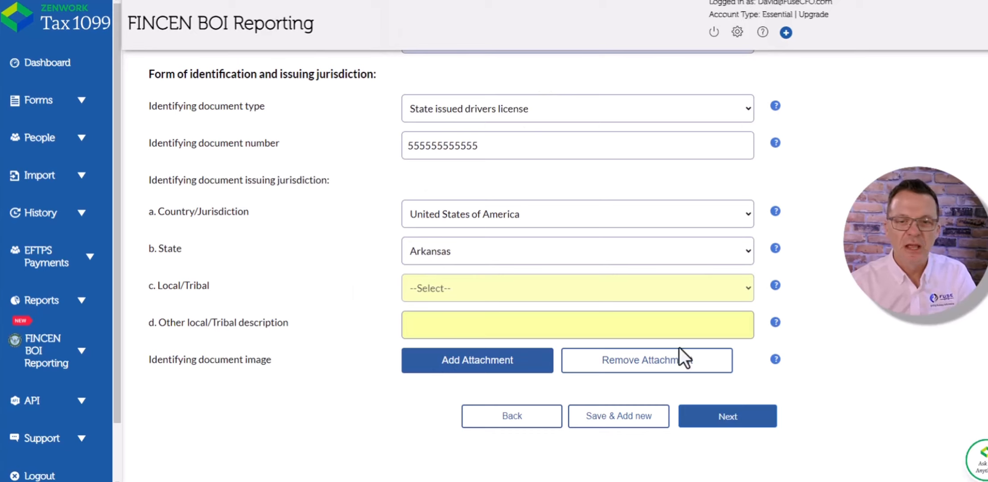
- Attach the PowderRidge HOA CCR file as the identifying document image
left_click(507, 362)
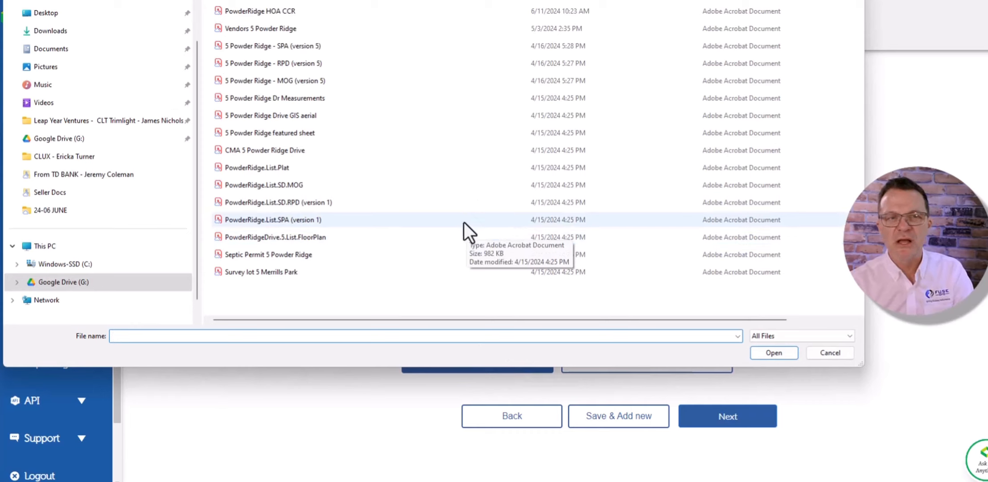
left_click(288, 12)
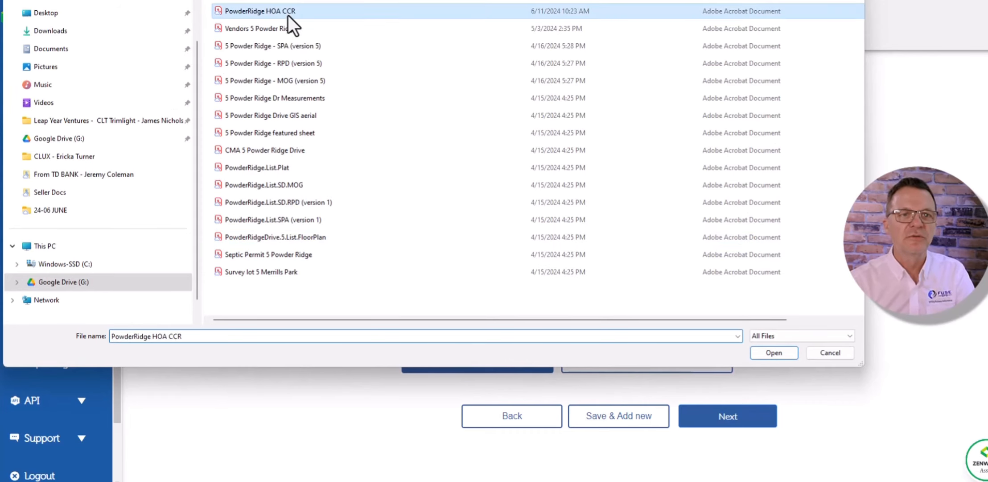
left_click(774, 352)
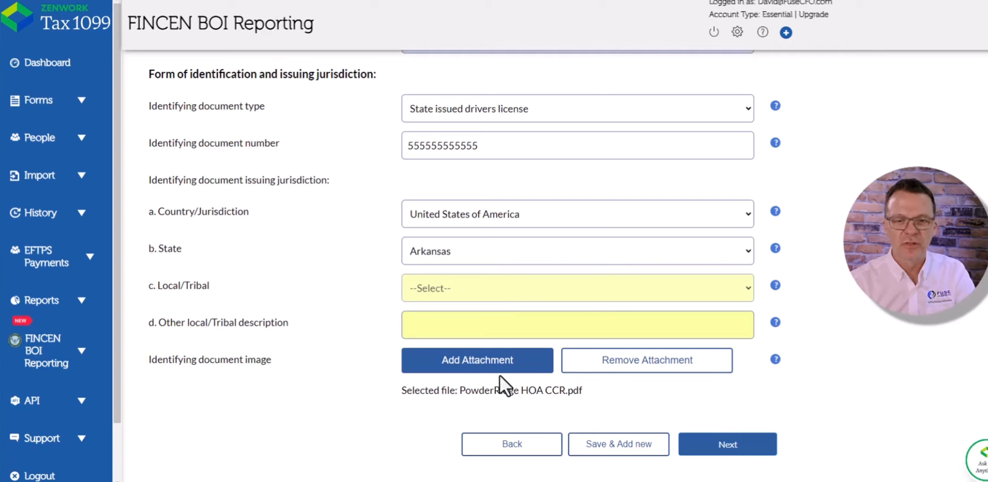
- Save the beneficial owner to send the BOI request email, and decline the browser's offer to save the address
left_click(726, 455)
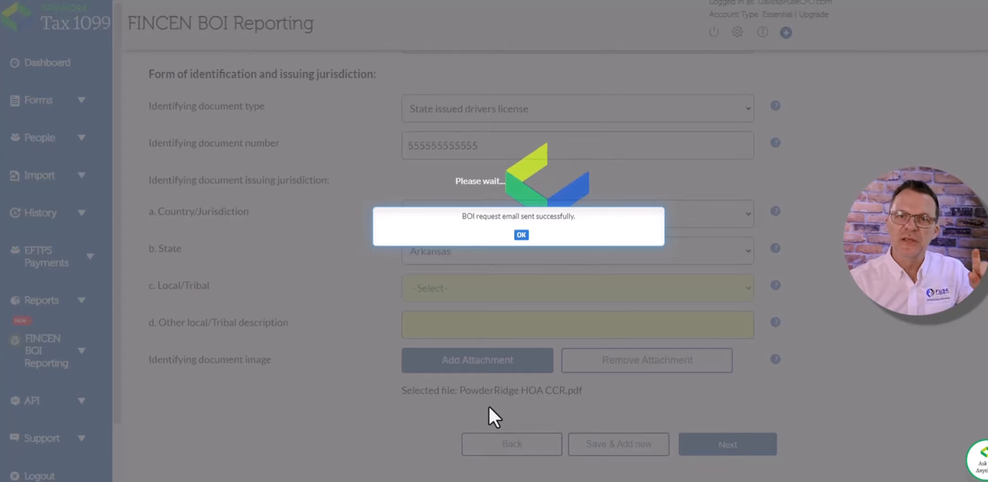
left_click(523, 239)
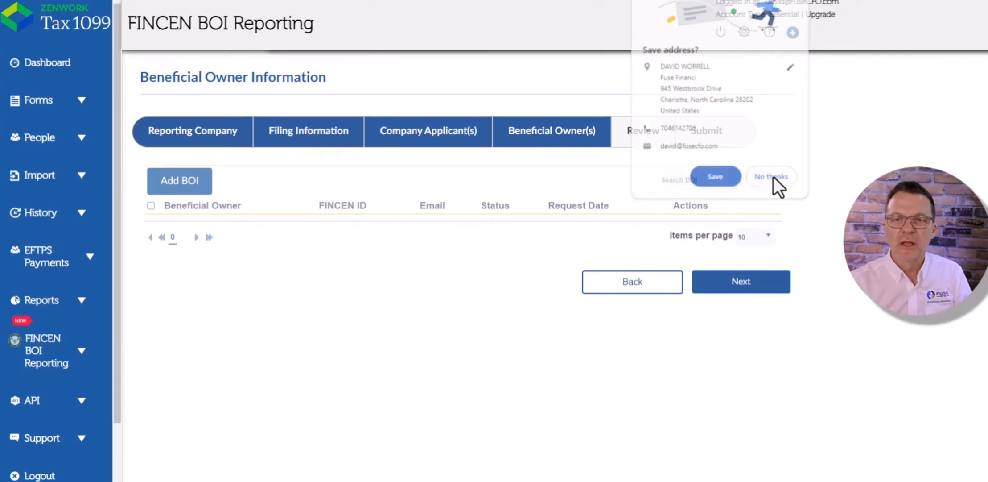
left_click(772, 178)
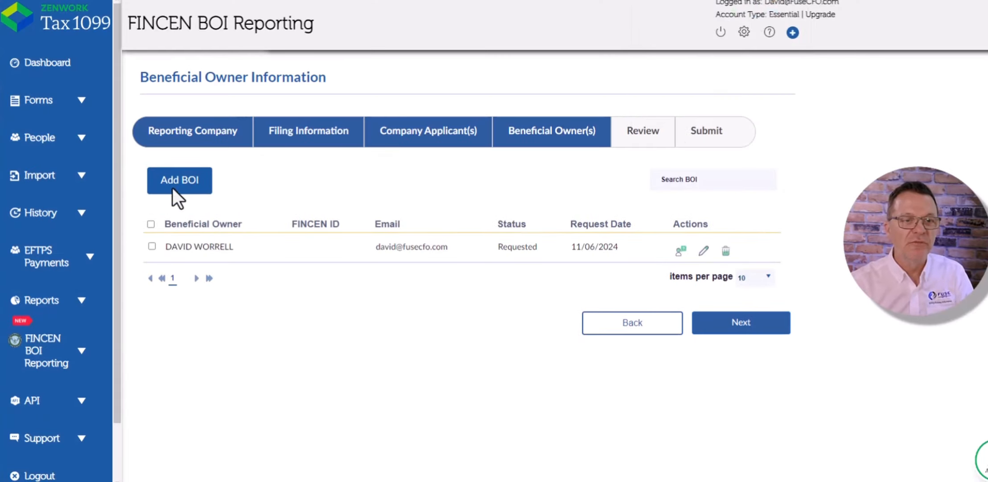
- Select the beneficial owner in the list and continue to the Review step
left_click(152, 246)
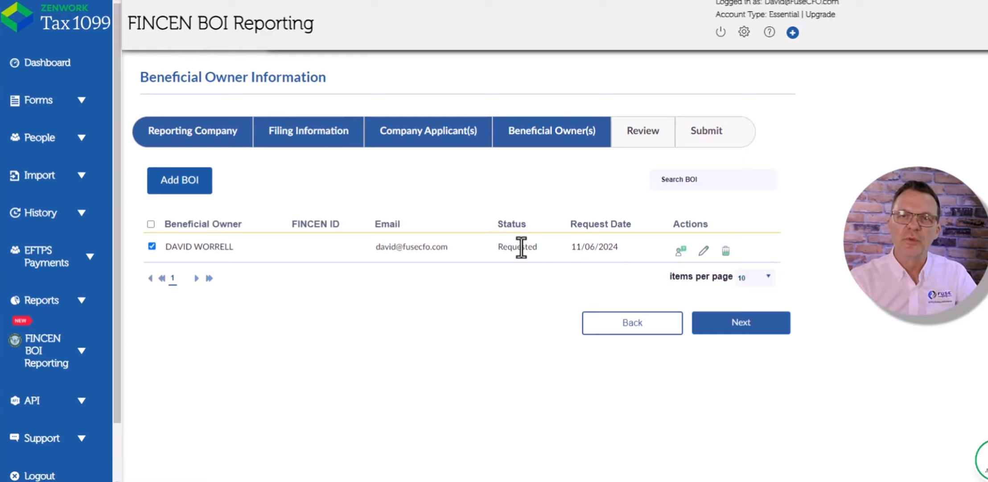
left_click(739, 329)
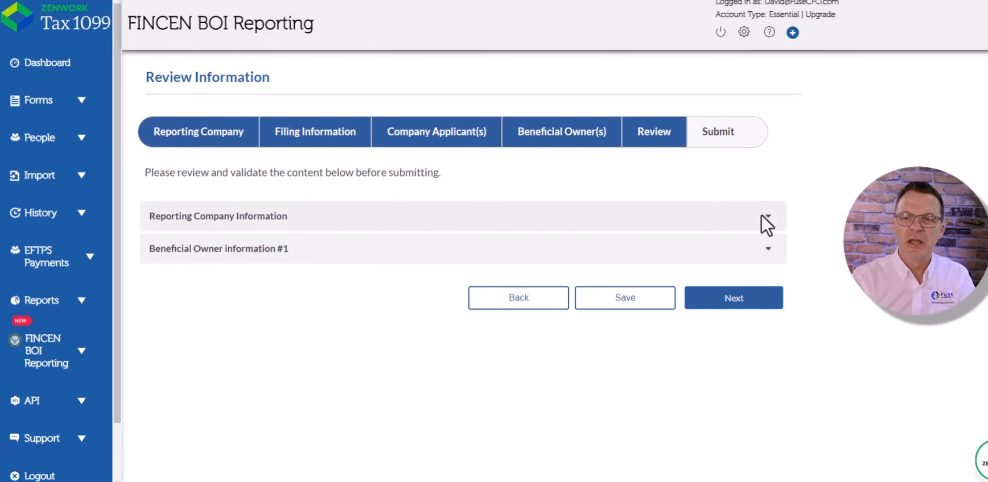
- Review the reporting company information section and continue to the Submit step
left_click(771, 228)
scroll(770, 226, "down", 12)
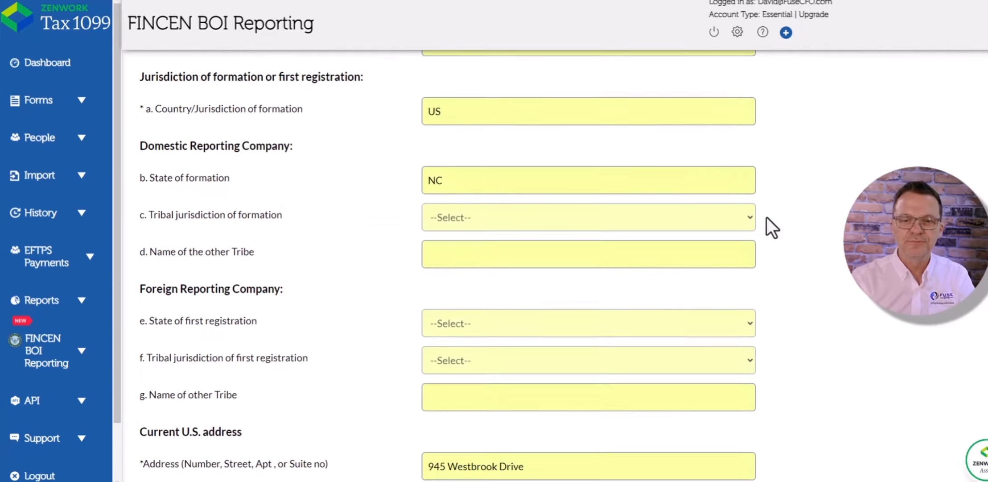
scroll(757, 211, "up", 12)
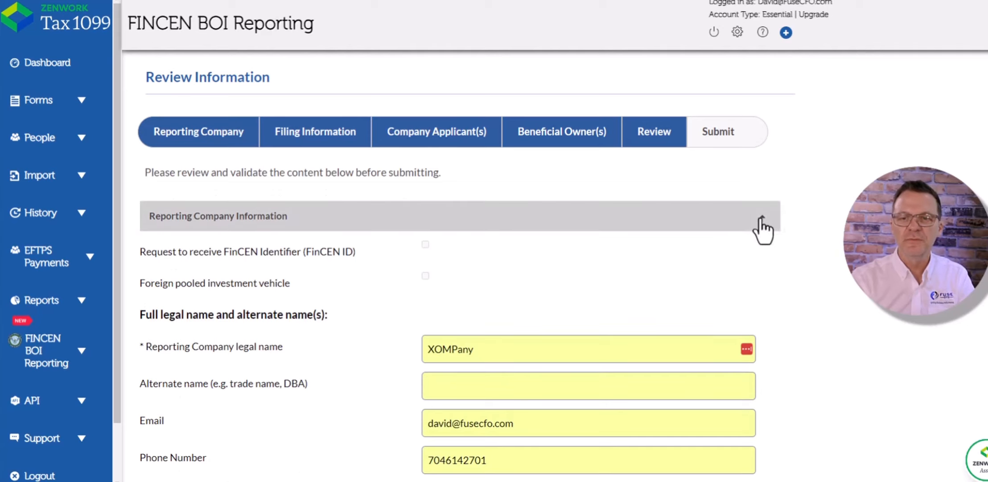
left_click(756, 219)
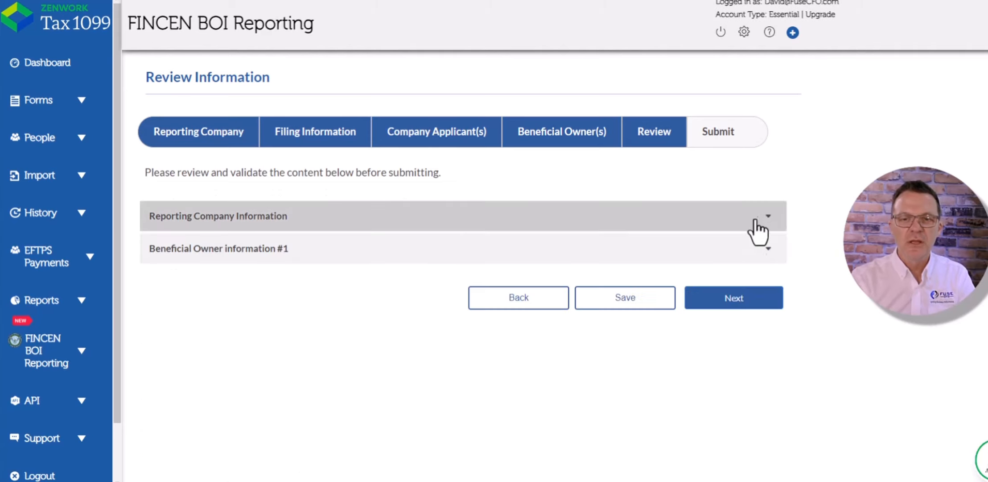
left_click(749, 308)
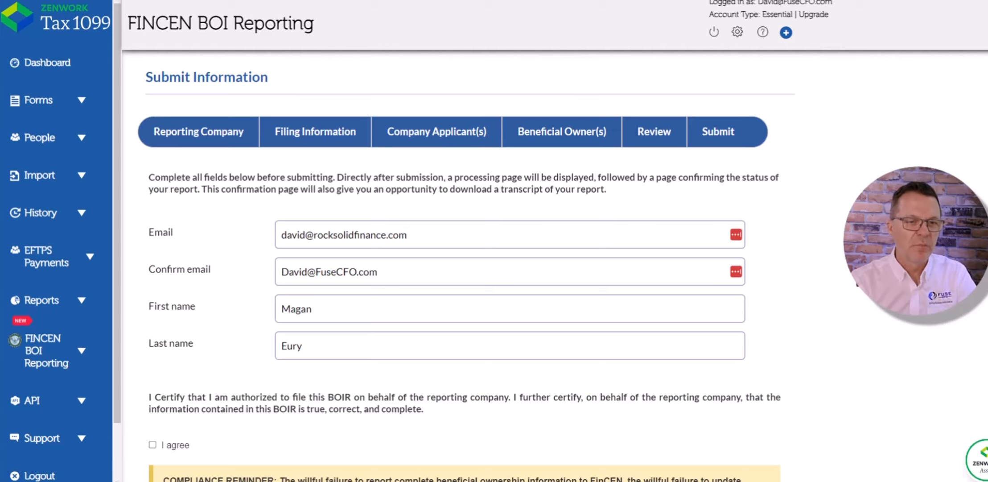
- Accept the I agree certification and try to continue past the Submit page
scroll(464, 268, "down", 3)
scroll(464, 267, "up", 3)
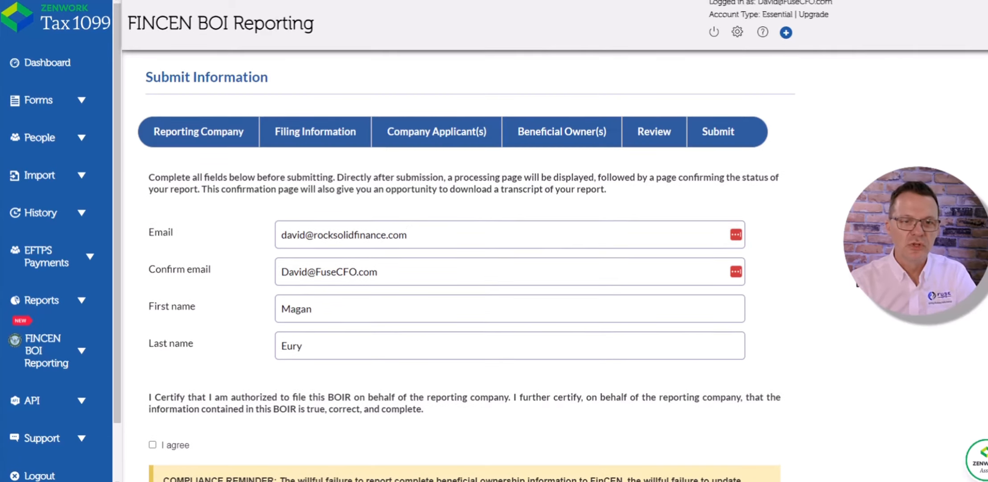
scroll(407, 256, "down", 3)
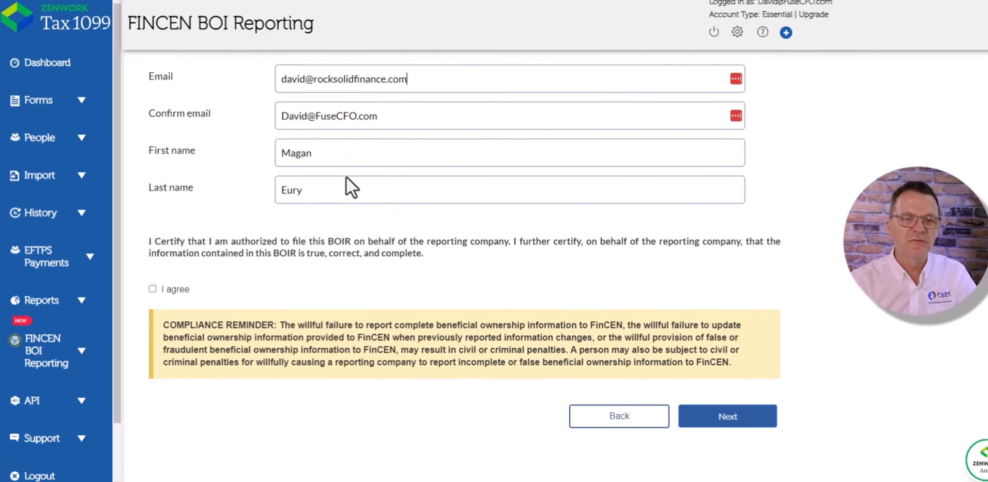
left_click(152, 289)
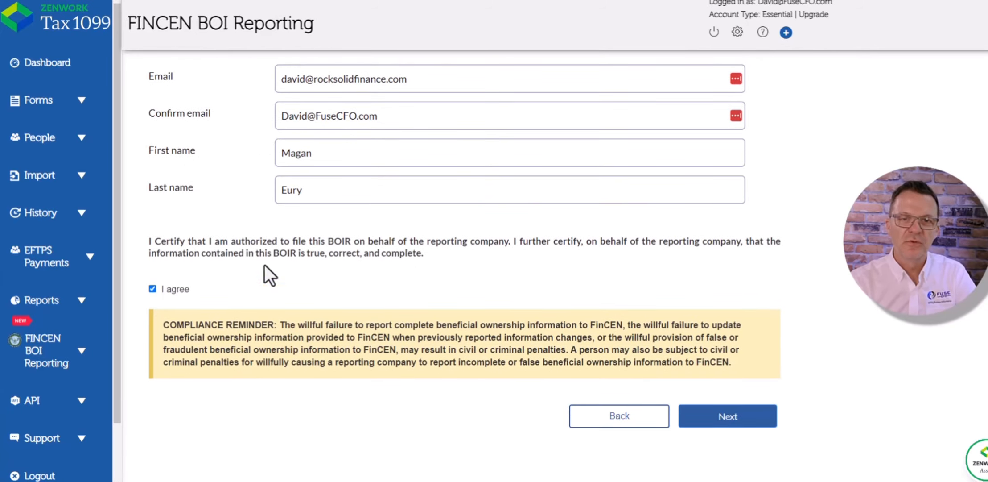
left_click(745, 418)
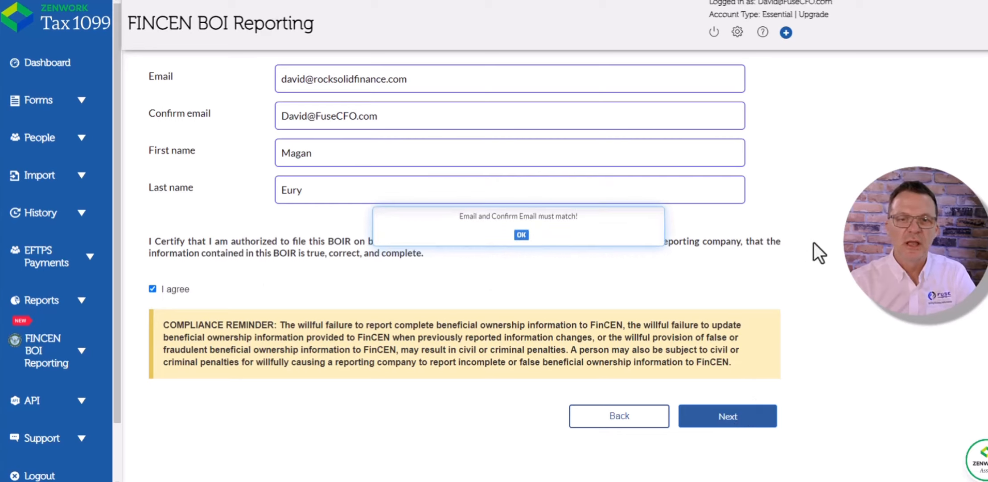
left_click(521, 231)
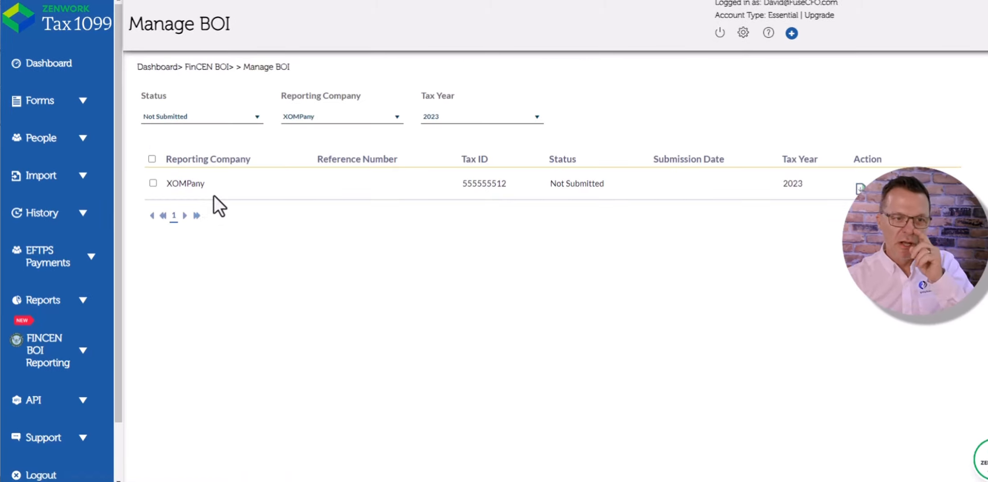
- Select the XOMPany filing in Manage BOI and try to file it
left_click(153, 184)
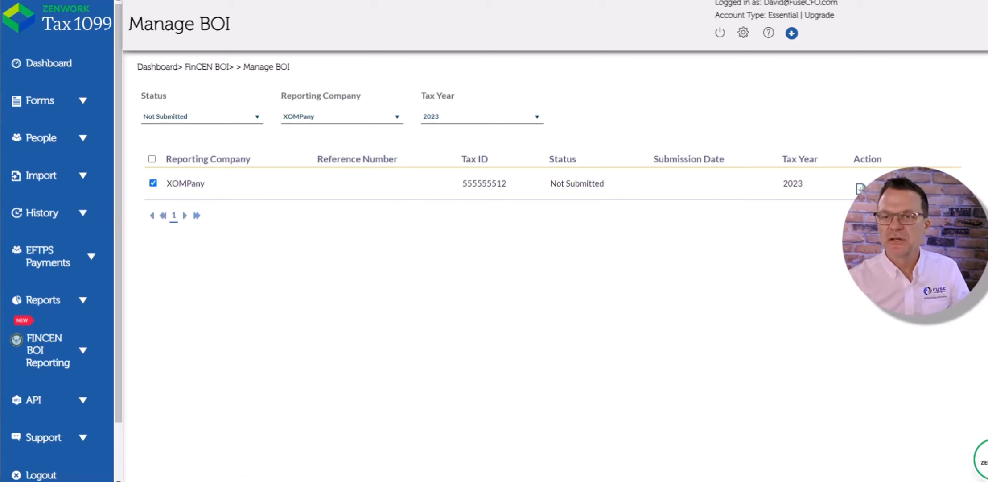
left_click(914, 234)
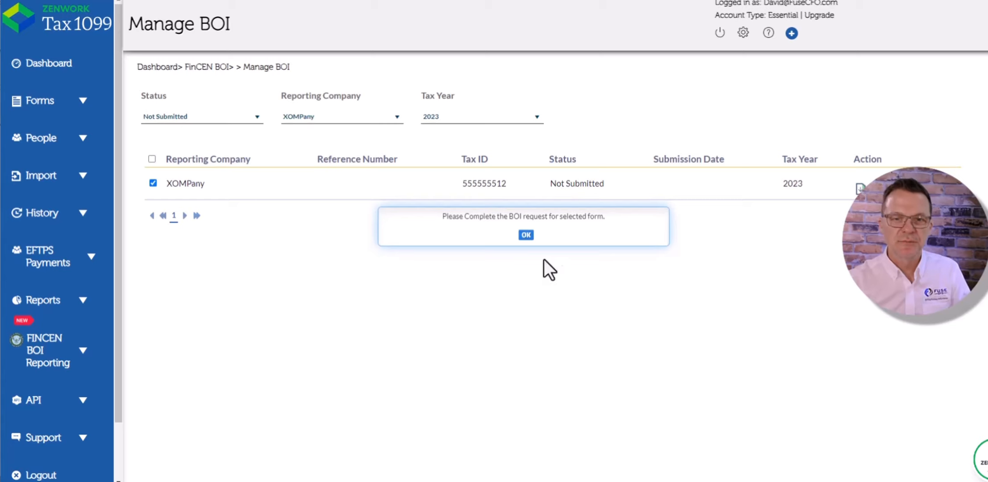
left_click(526, 234)
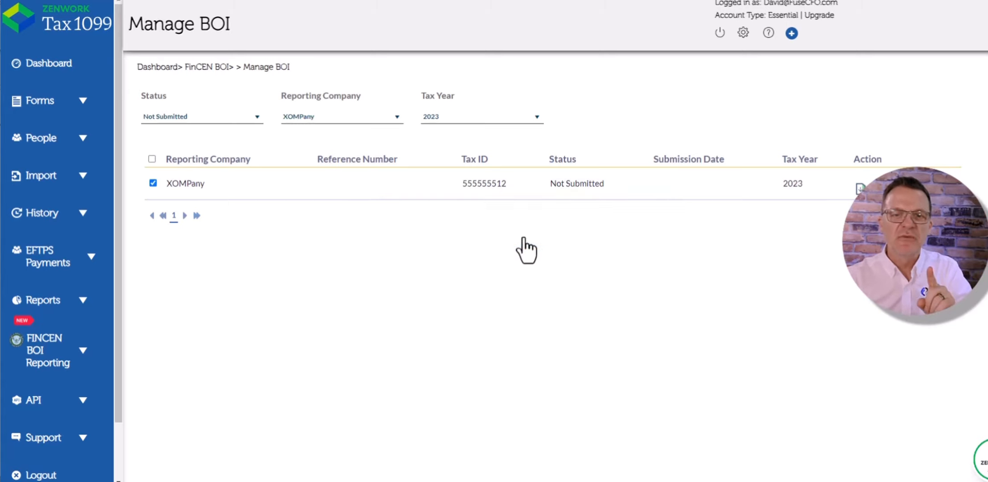